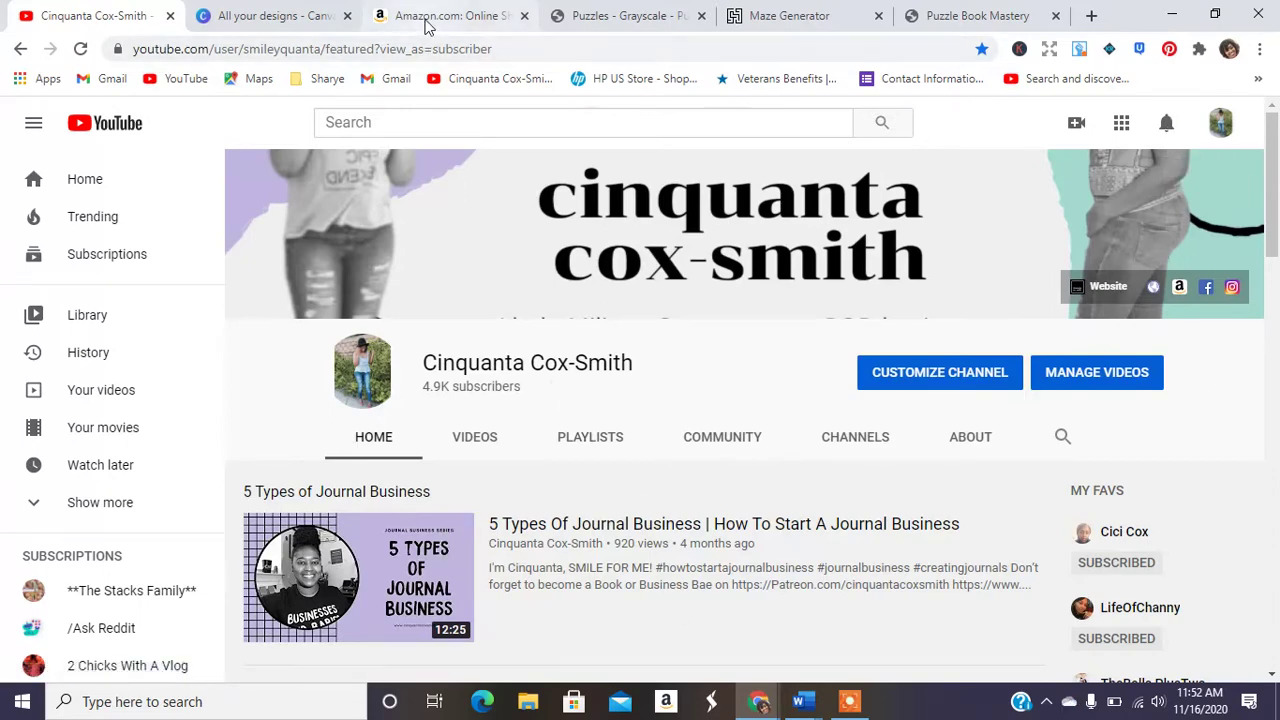
- Search the Amazon store for 'puzzle books'
{"action": "left_click", "coordinate": [428, 22]}
{"action": "left_click", "coordinate": [354, 126]}
{"action": "type", "text": "pu"}
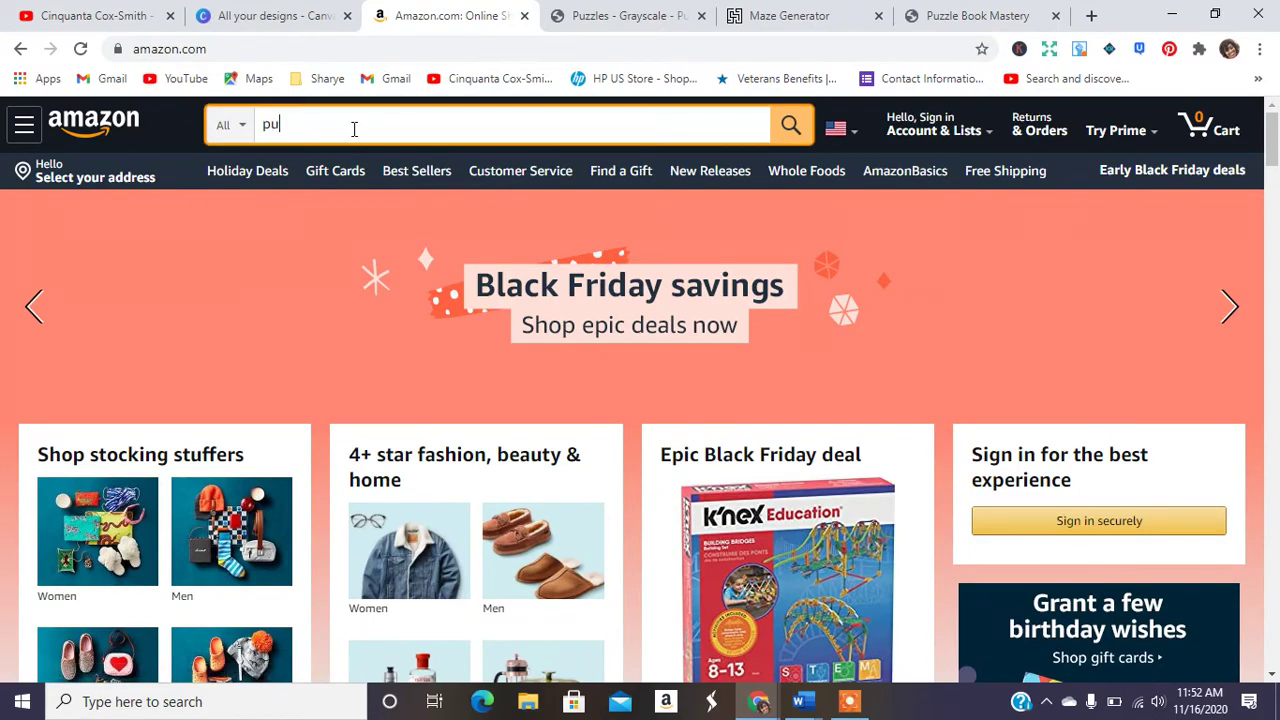
{"action": "type", "text": "zzle books"}
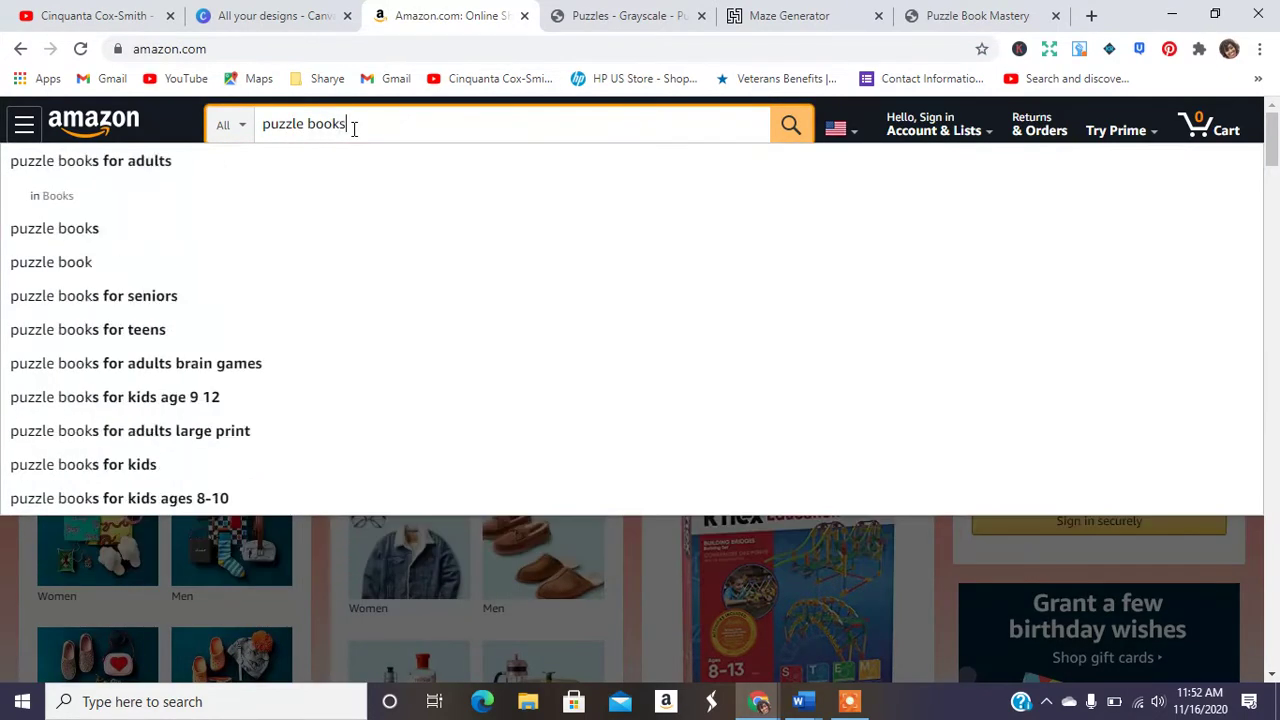
{"action": "key", "text": "Return"}
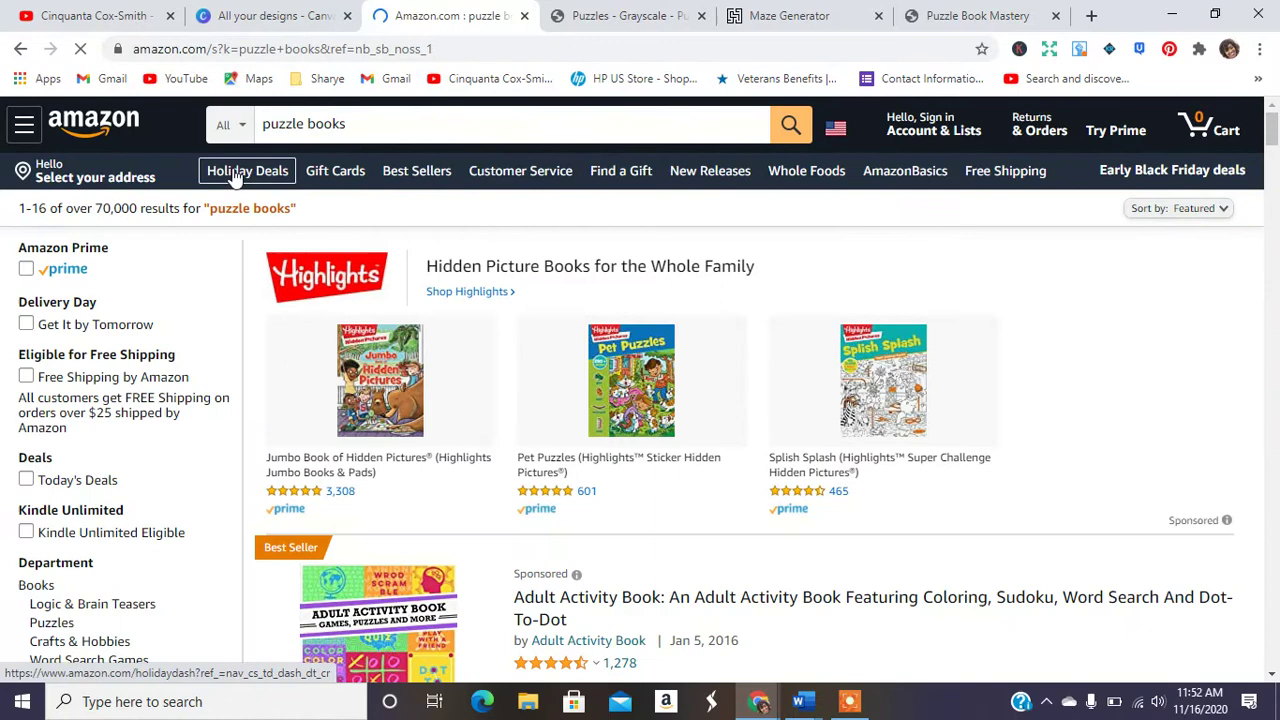
- Restrict the puzzle books search to the Books department
{"action": "left_click", "coordinate": [229, 124]}
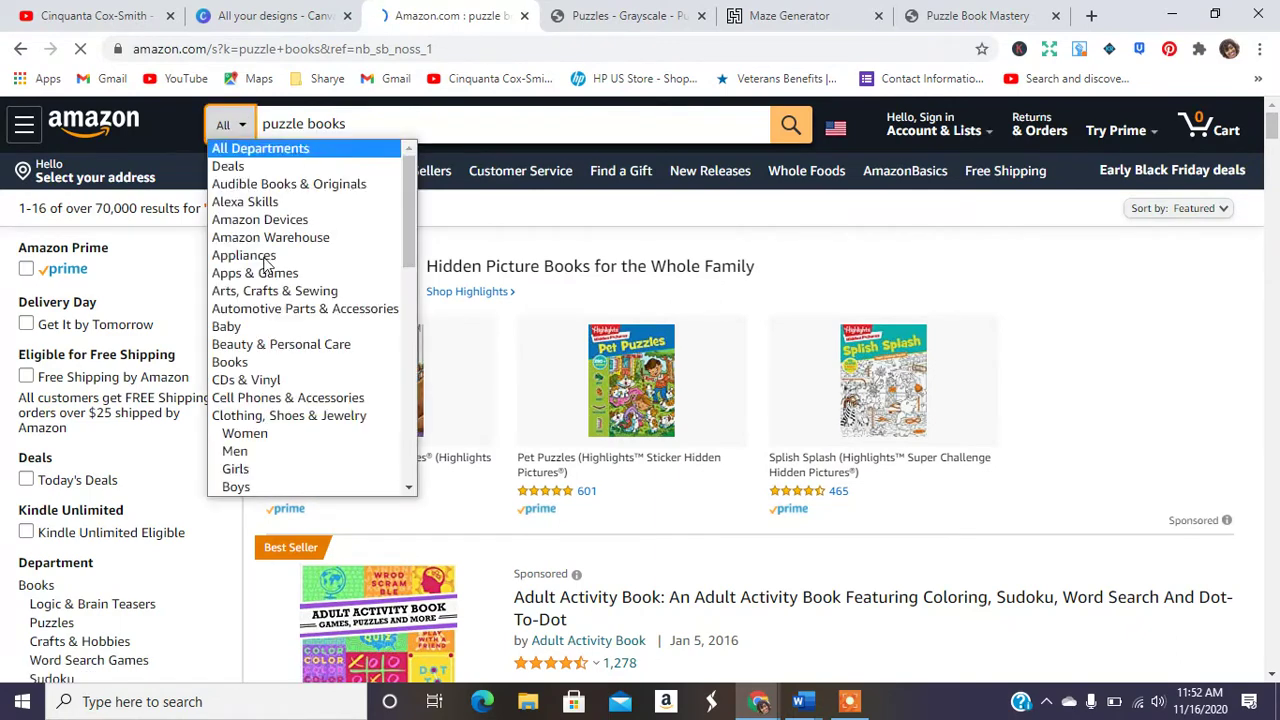
{"action": "left_click", "coordinate": [253, 364]}
{"action": "left_click", "coordinate": [790, 138]}
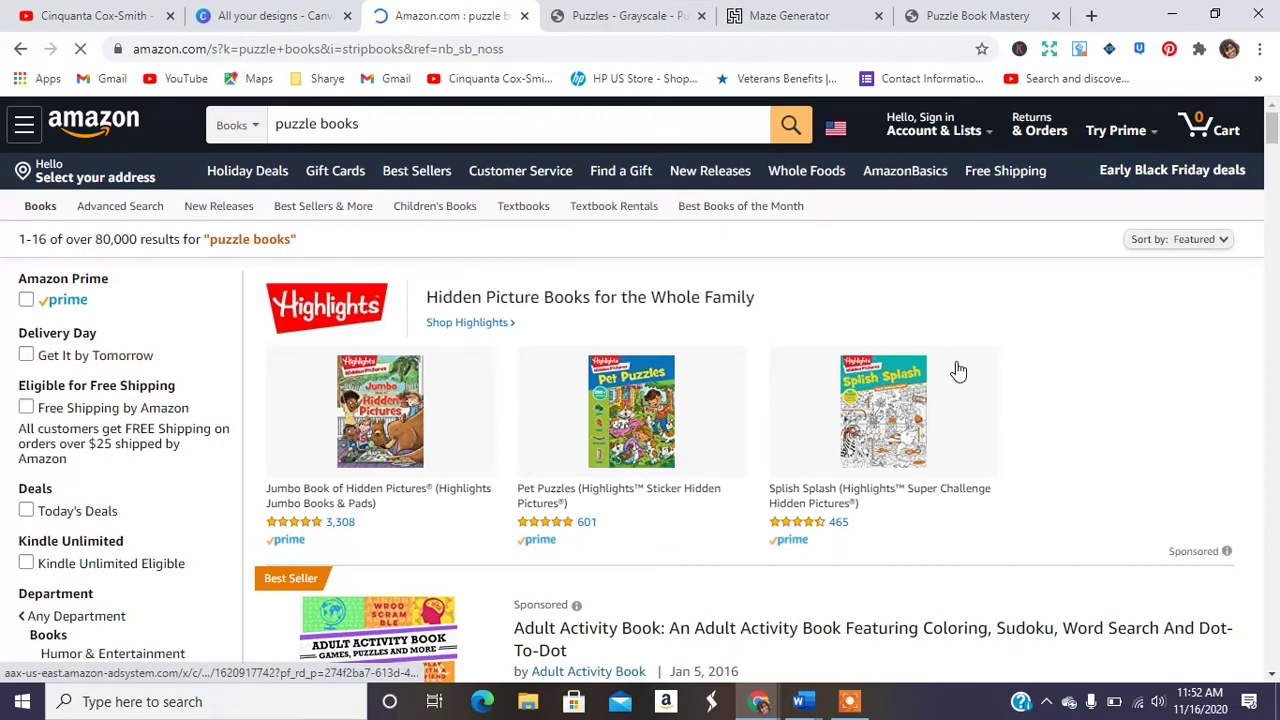
{"action": "mouse_move", "coordinate": [1272, 128]}
{"action": "left_mouse_down"}
{"action": "mouse_move", "coordinate": [1273, 410]}
{"action": "mouse_move", "coordinate": [1273, 110]}
{"action": "left_mouse_up"}
- Change the query to 'maze books' and browse the Books results
{"action": "left_click_drag", "start_coordinate": [317, 123], "coordinate": [212, 128]}
{"action": "type", "text": "maze"}
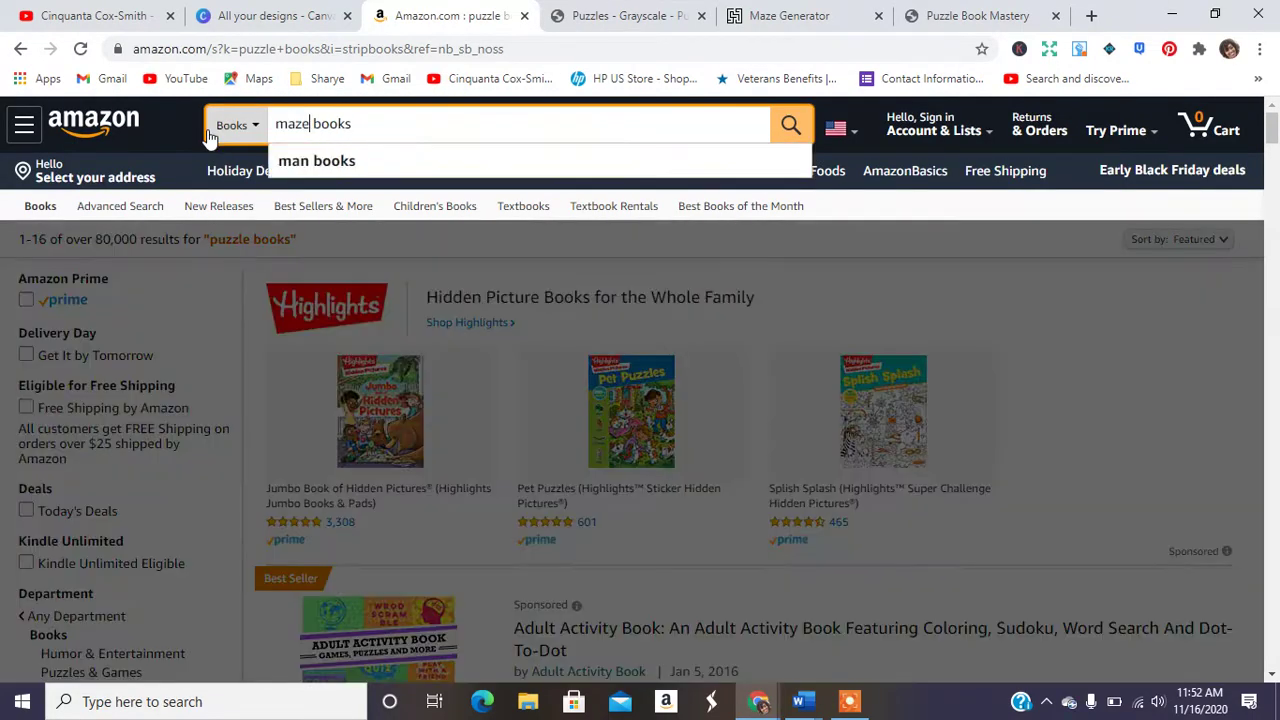
{"action": "key", "text": "Return"}
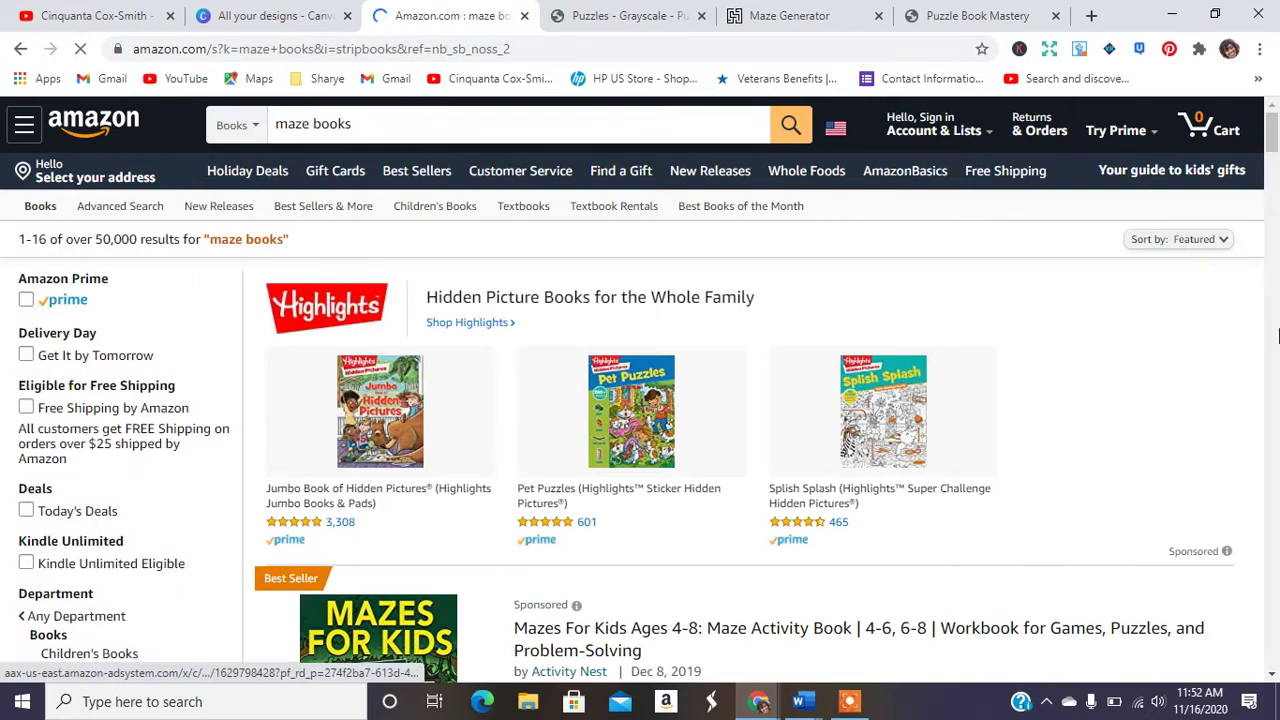
{"action": "left_click_drag", "start_coordinate": [1274, 145], "coordinate": [1271, 112]}
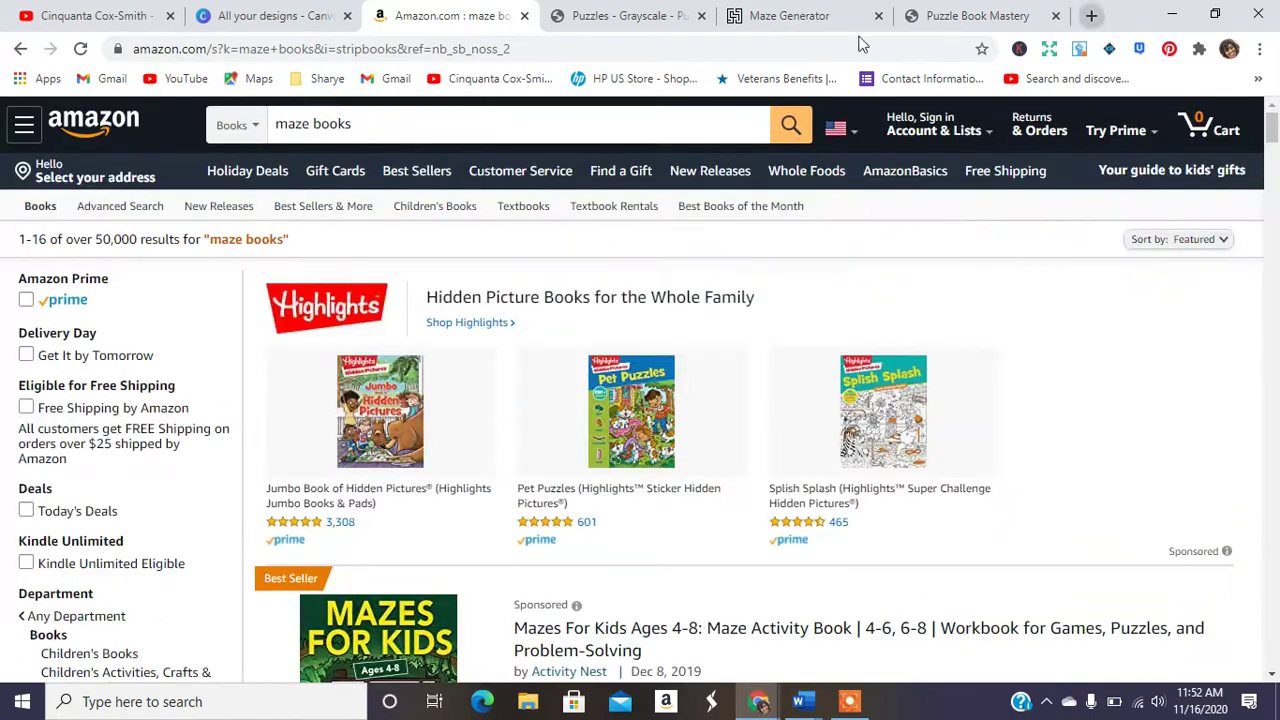
- Switch to Maze Generator and bring up the menu for the Commercial use link
{"action": "left_click", "coordinate": [760, 18]}
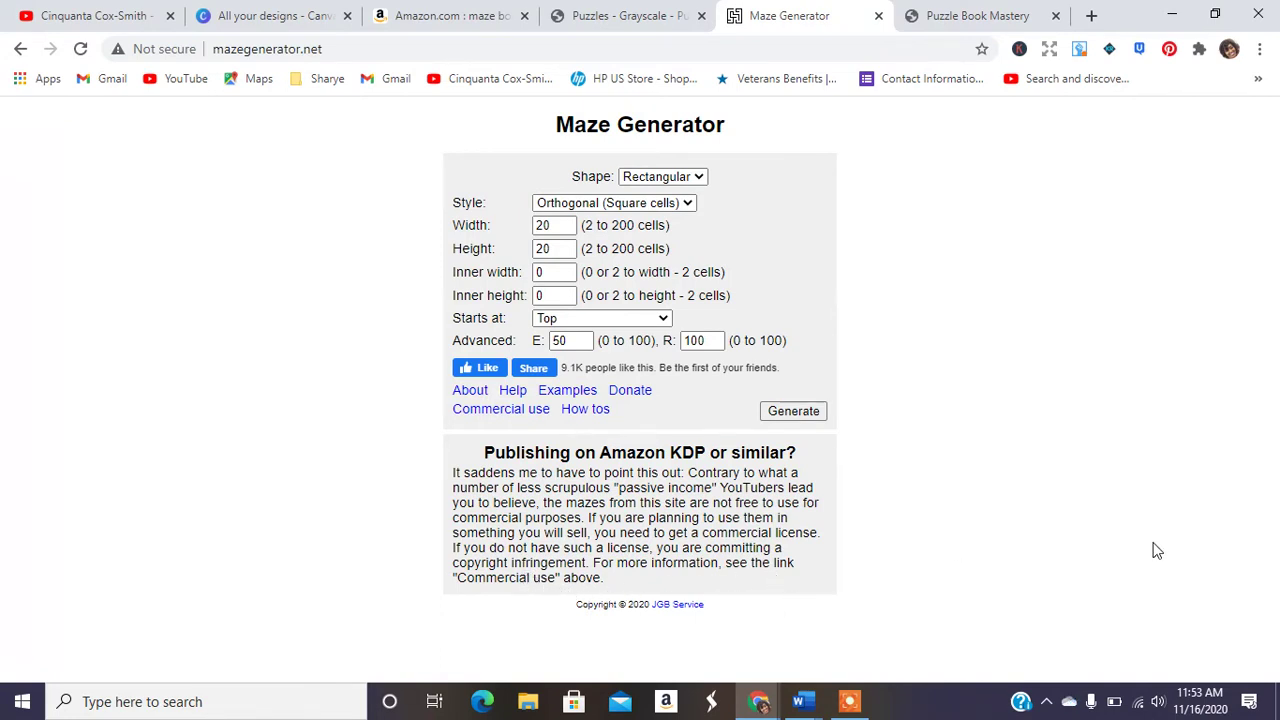
{"action": "right_click", "coordinate": [510, 418]}
- Open the Commercial use page in a new tab and review licence prices from 5.35 USD
{"action": "left_click", "coordinate": [536, 430]}
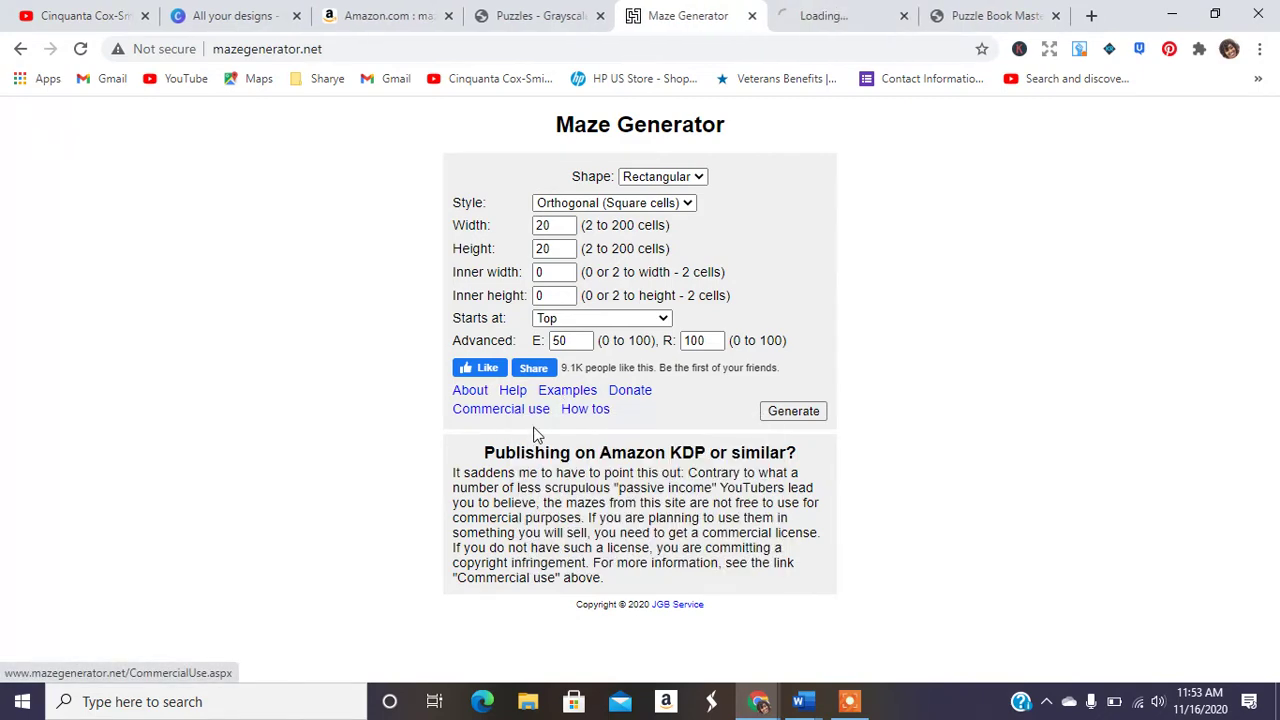
{"action": "left_click", "coordinate": [800, 16]}
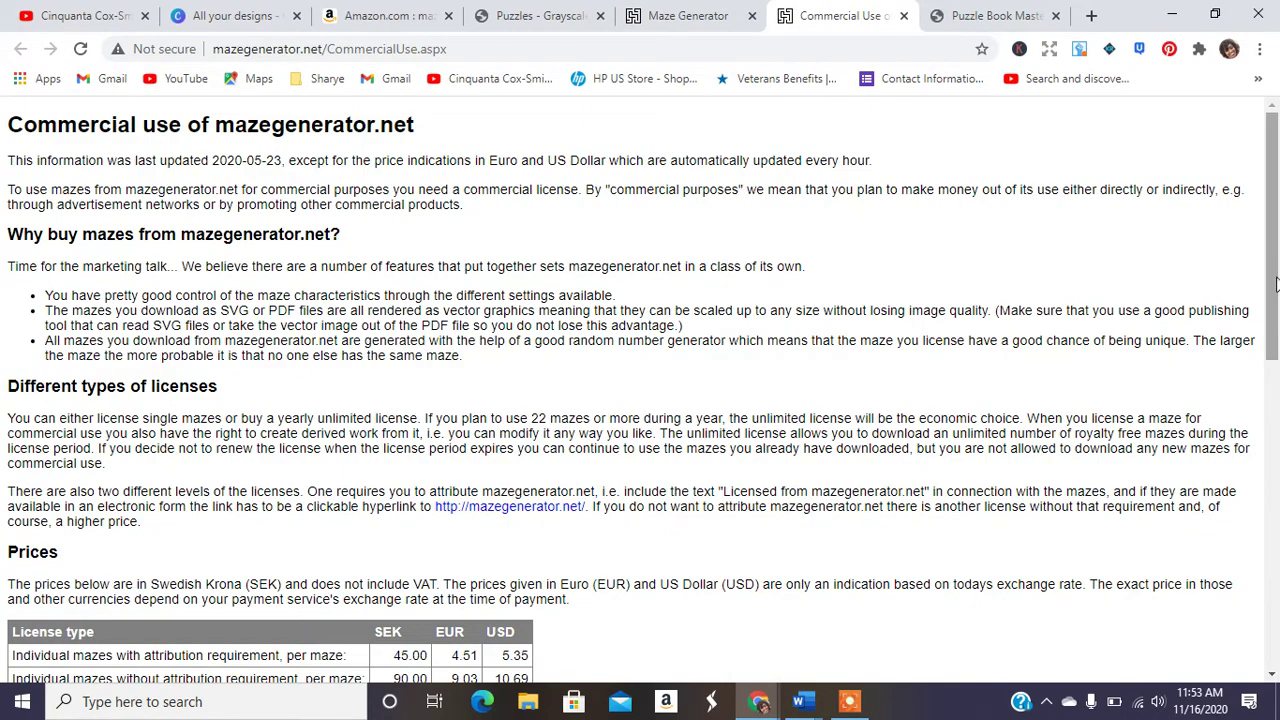
{"action": "left_click_drag", "start_coordinate": [1275, 256], "coordinate": [1275, 336]}
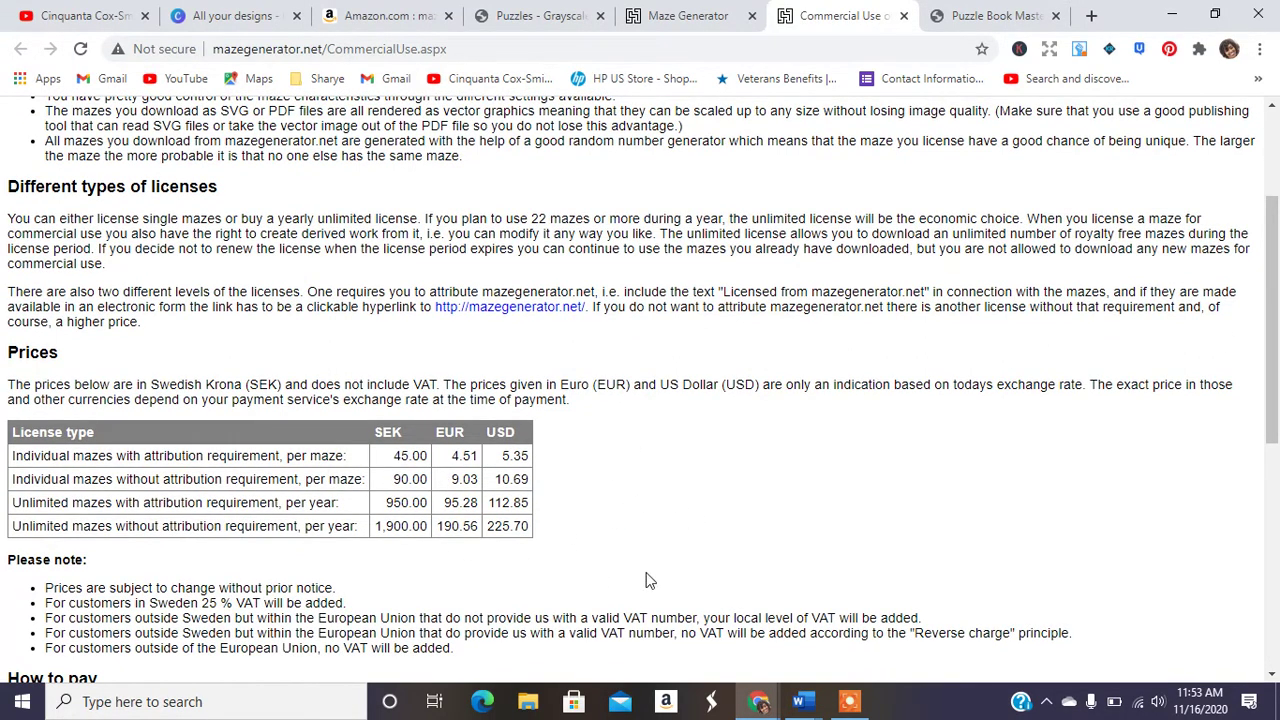
{"action": "left_click_drag", "start_coordinate": [1275, 340], "coordinate": [1277, 446]}
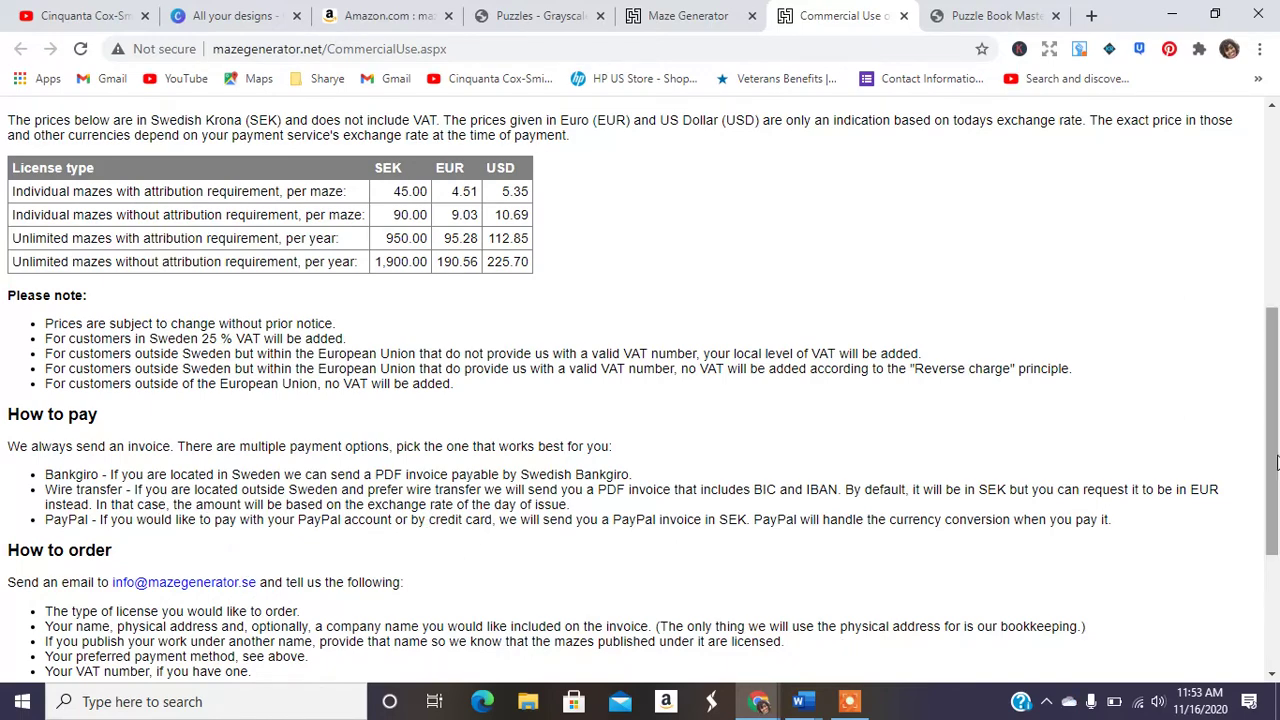
{"action": "left_click_drag", "start_coordinate": [1276, 391], "coordinate": [1276, 503]}
{"action": "scroll", "coordinate": [1260, 354], "scroll_direction": "up", "scroll_amount": 7}
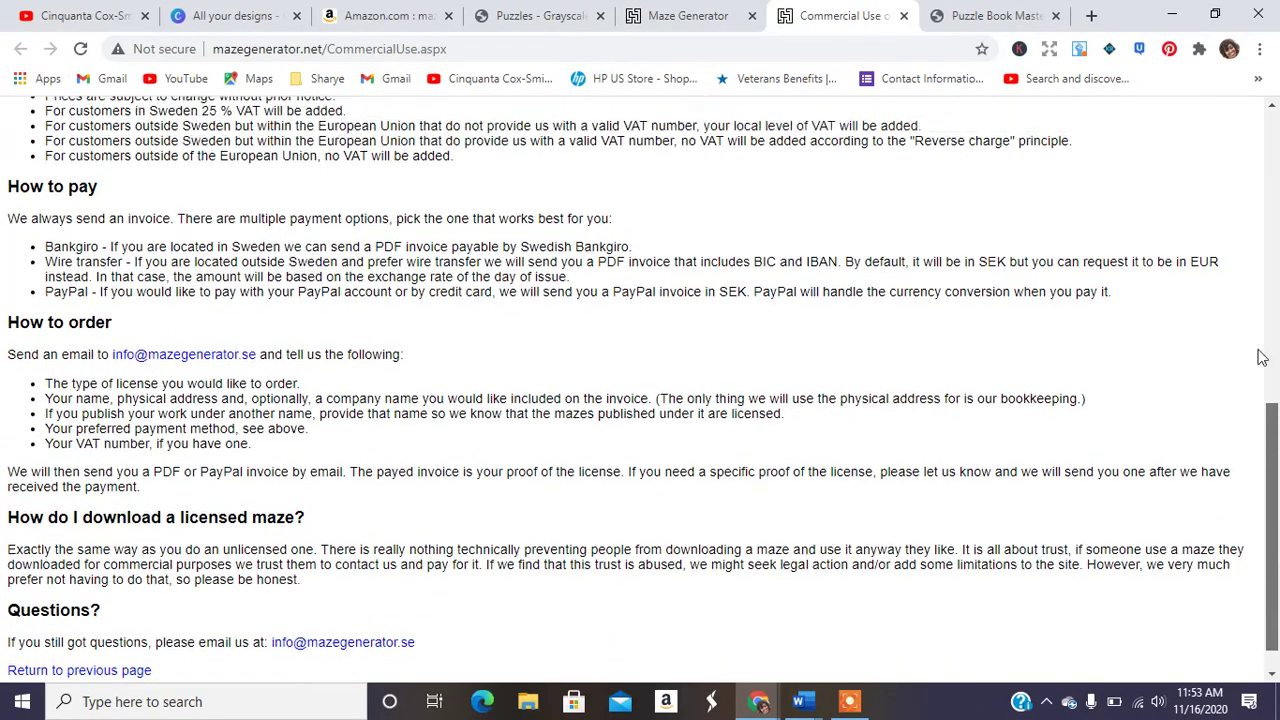
- Set the maze shape to Circular and generate a 20-cell theta maze
{"action": "left_click", "coordinate": [647, 18]}
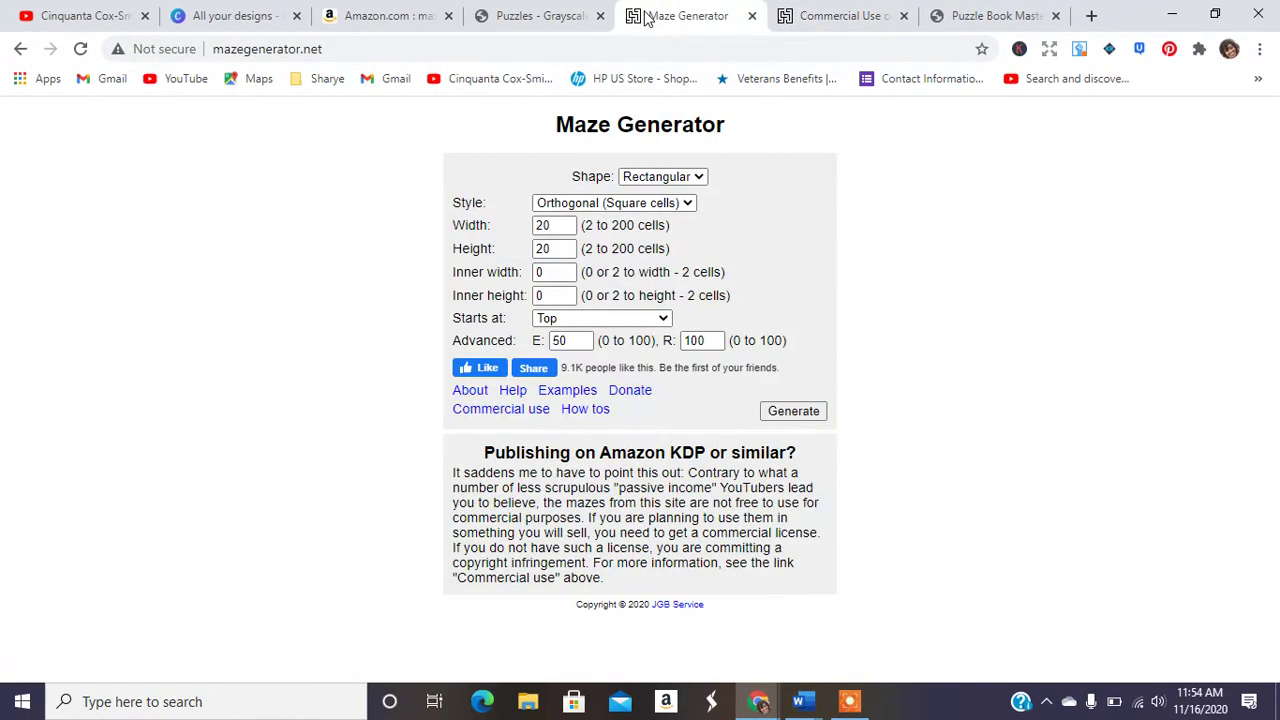
{"action": "left_click", "coordinate": [699, 177]}
{"action": "left_click", "coordinate": [668, 210]}
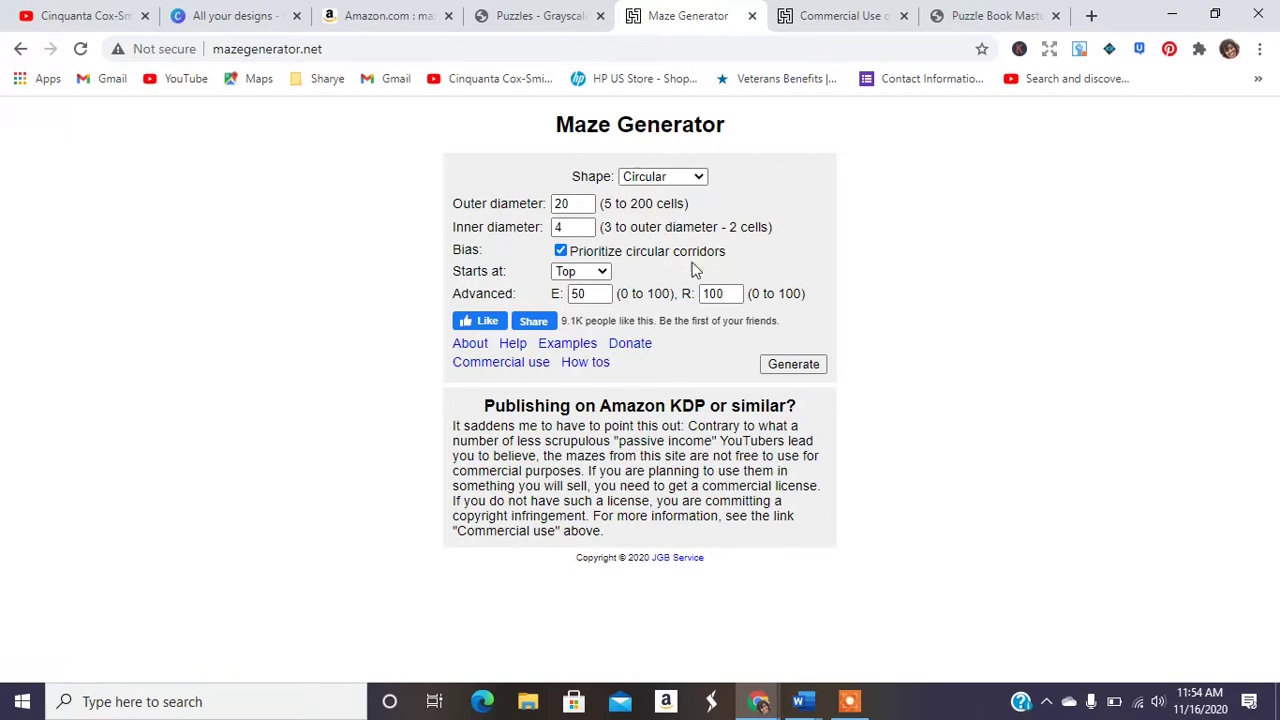
{"action": "left_click", "coordinate": [780, 367]}
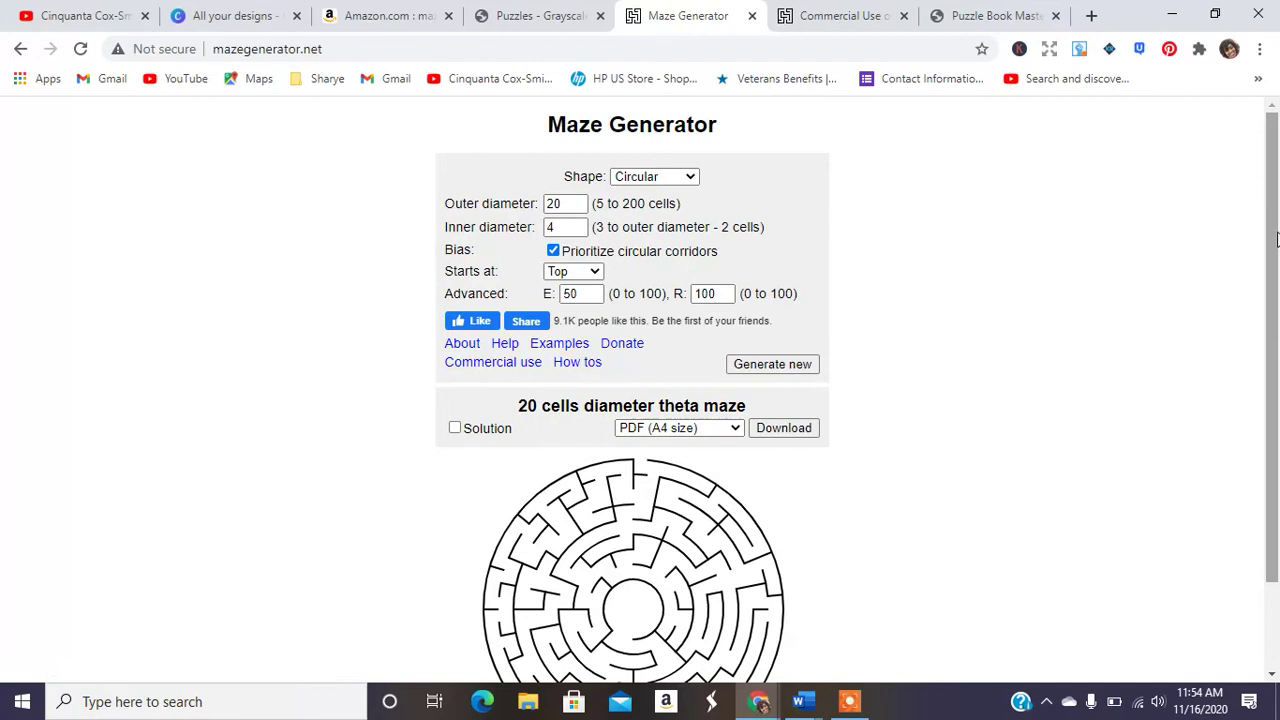
{"action": "scroll", "coordinate": [1276, 238], "scroll_direction": "down", "scroll_amount": 2}
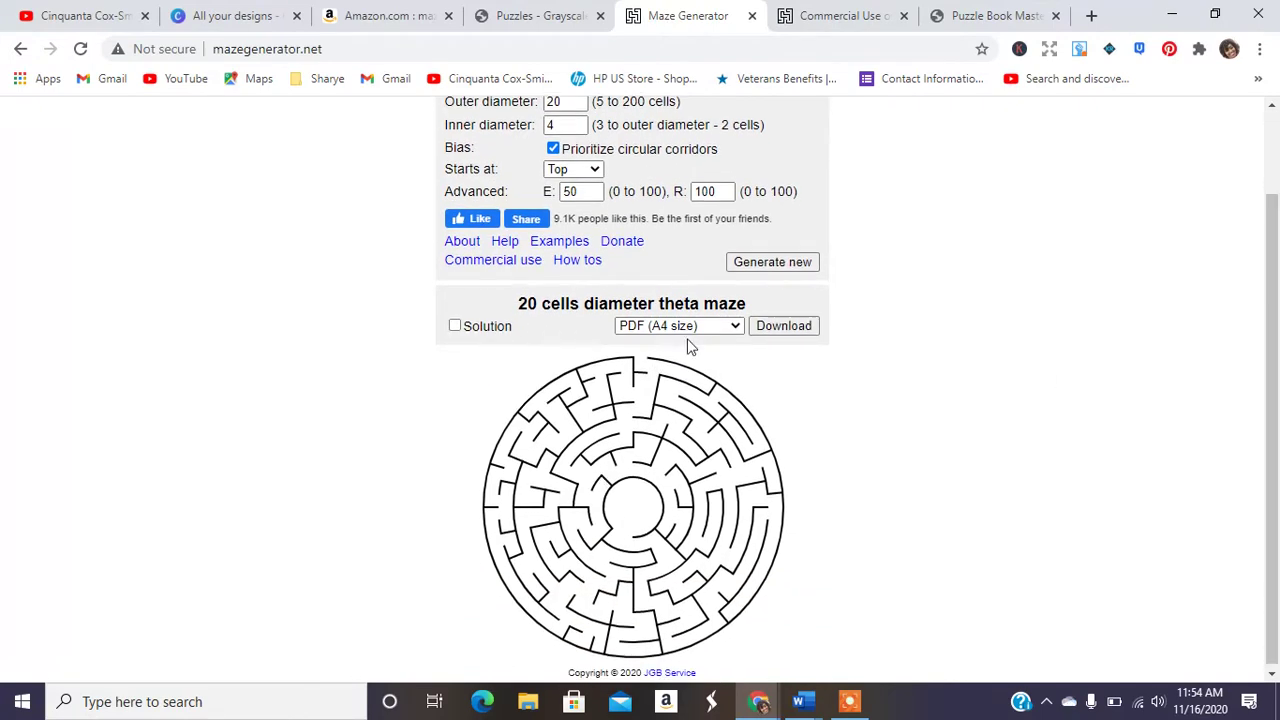
- Download the circular maze in the PNG (with solution) format
{"action": "left_click", "coordinate": [709, 327]}
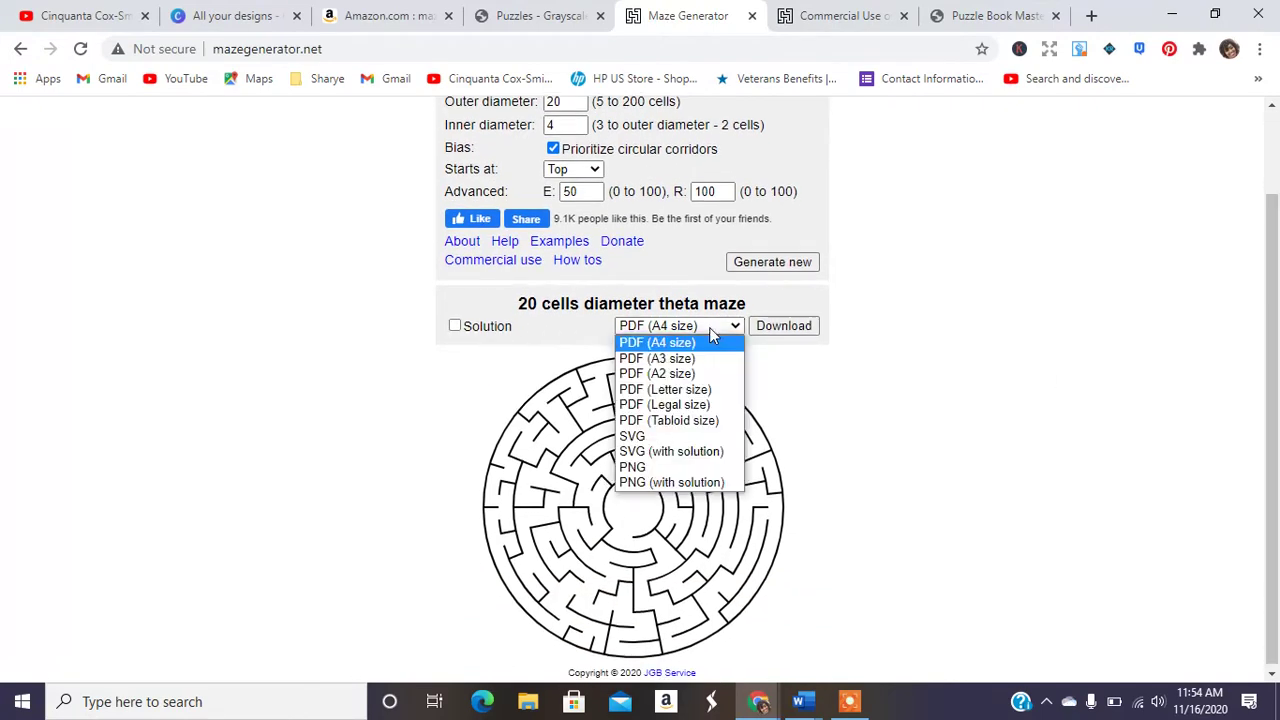
{"action": "left_click", "coordinate": [454, 327]}
{"action": "left_click", "coordinate": [454, 327]}
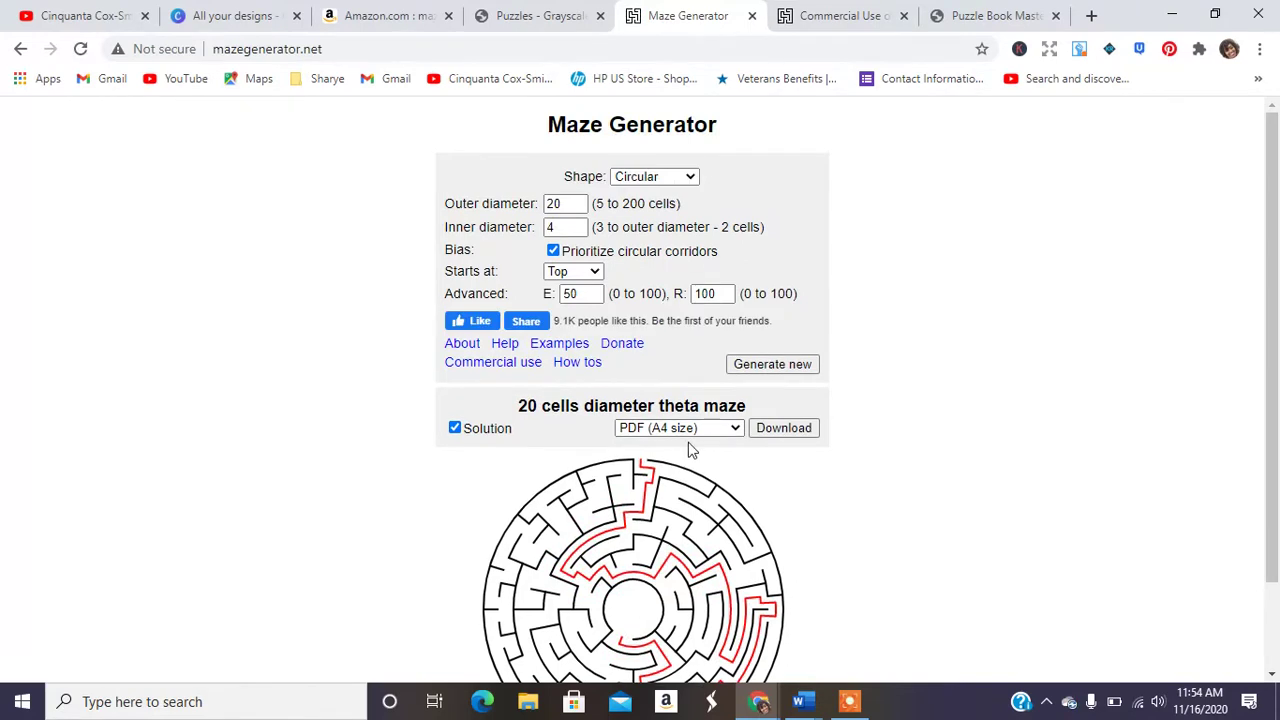
{"action": "left_click", "coordinate": [454, 428]}
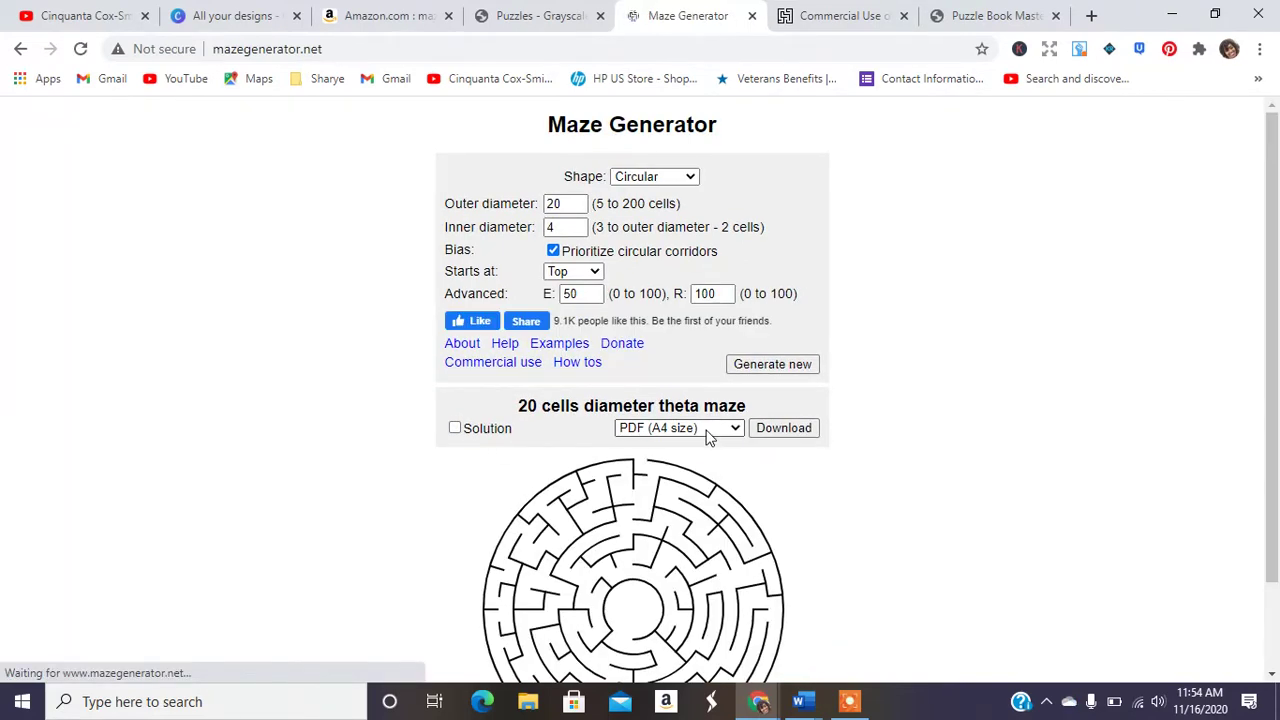
{"action": "left_click", "coordinate": [707, 430]}
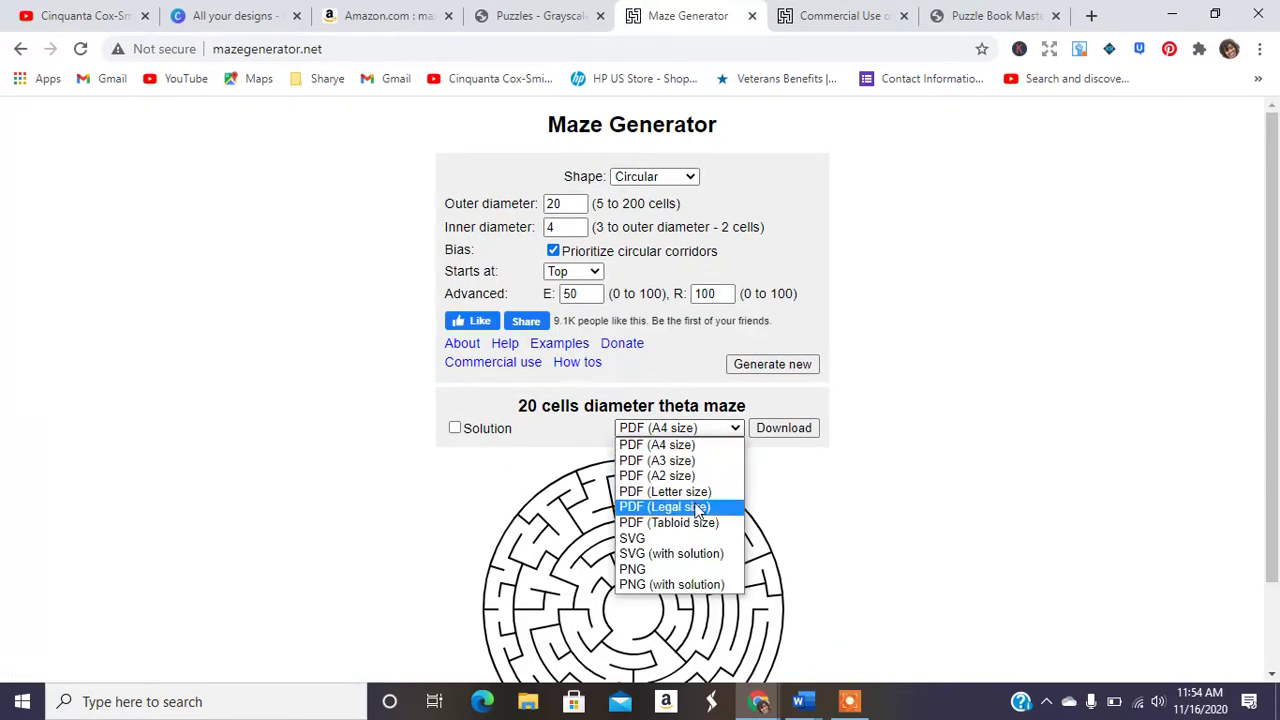
{"action": "left_click", "coordinate": [676, 570]}
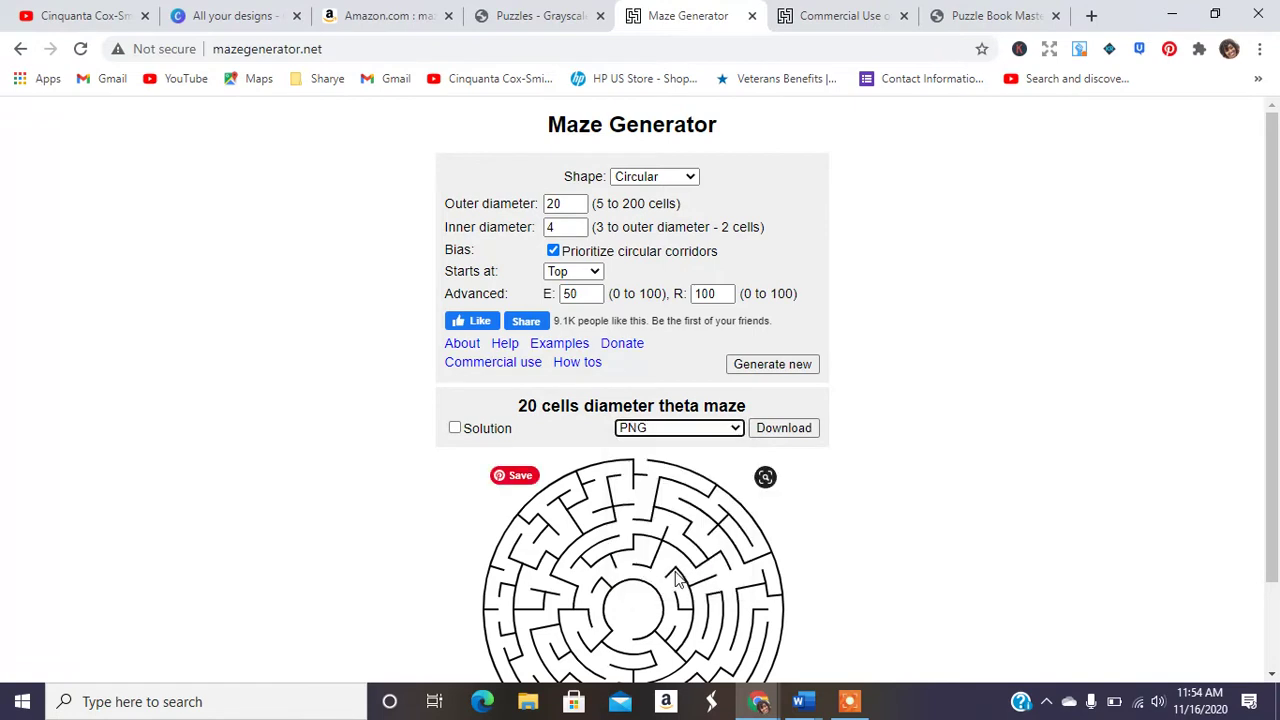
{"action": "left_click", "coordinate": [686, 430]}
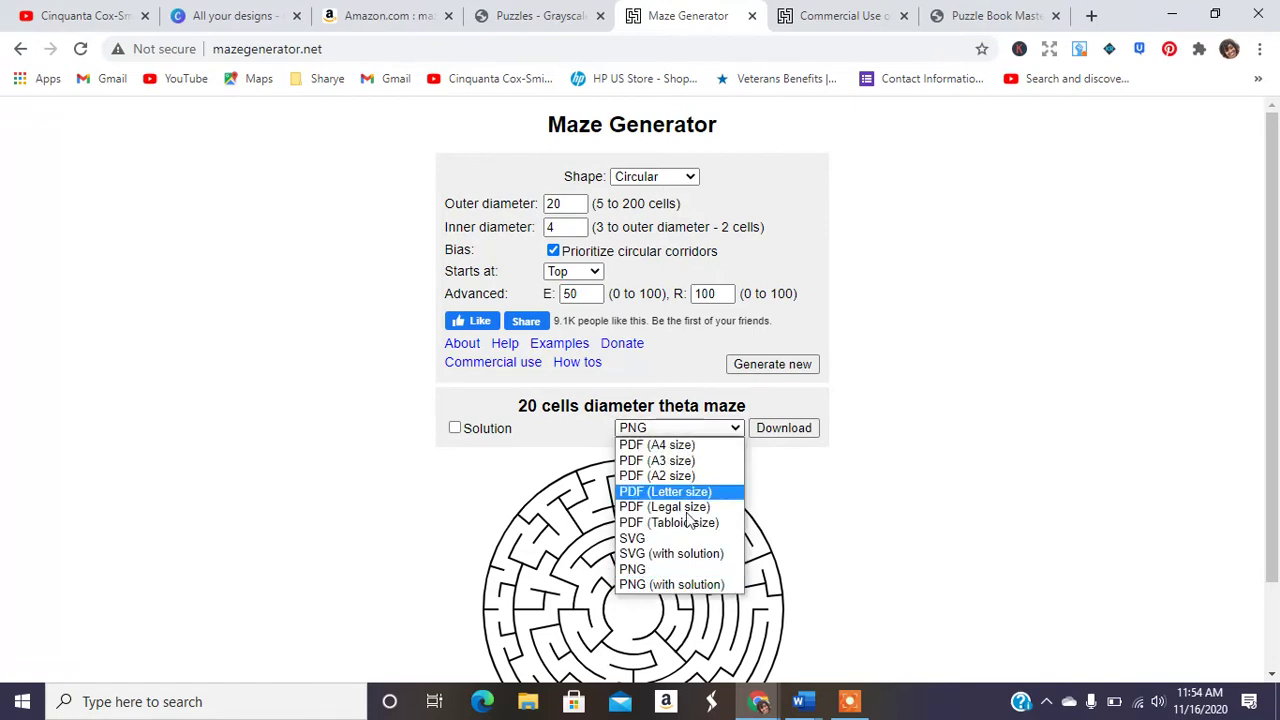
{"action": "left_click", "coordinate": [686, 585]}
{"action": "left_click", "coordinate": [792, 429]}
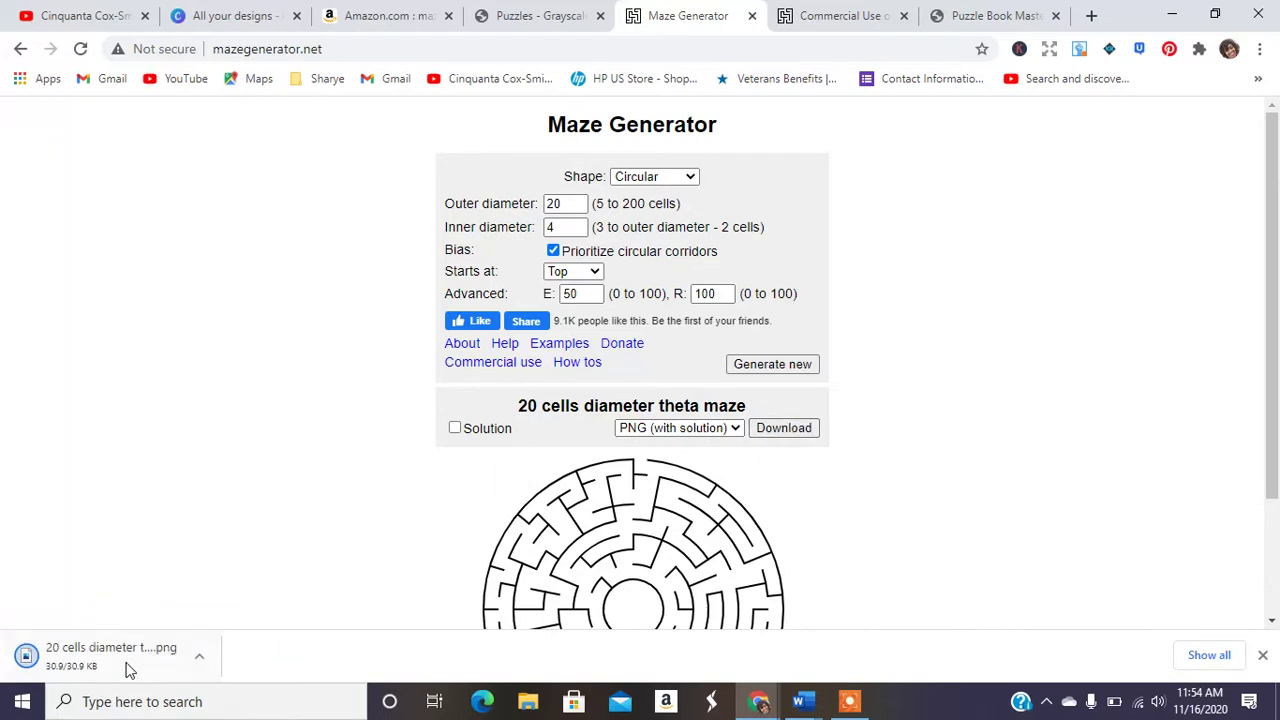
- Create a new blank 8.5 × 11 in custom-size Canva design
{"action": "left_click", "coordinate": [236, 16]}
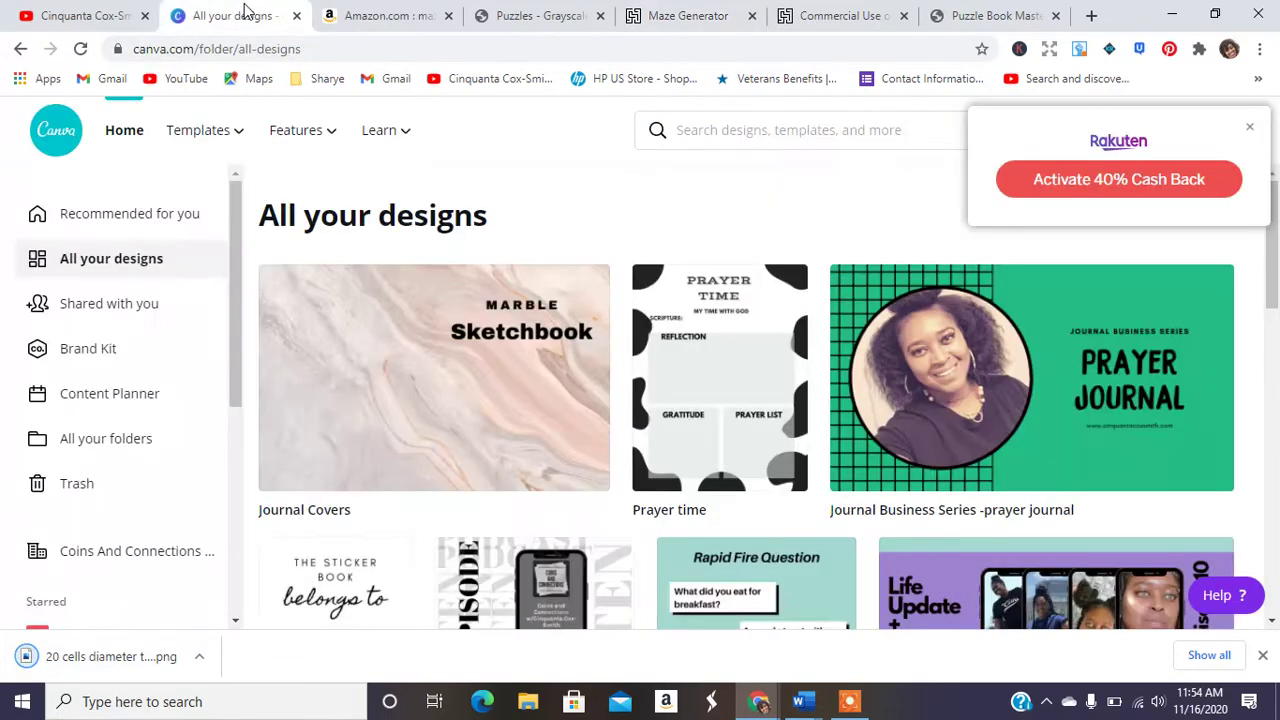
{"action": "left_click", "coordinate": [1248, 130]}
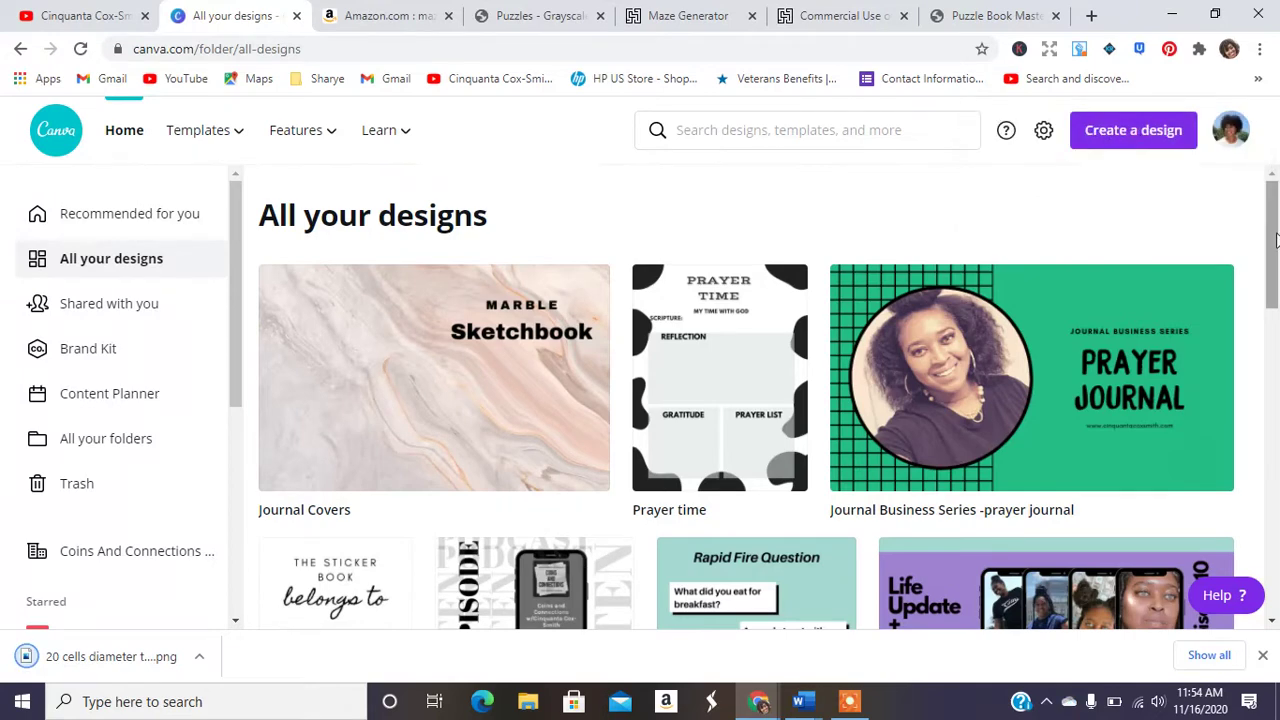
{"action": "left_click", "coordinate": [1134, 136]}
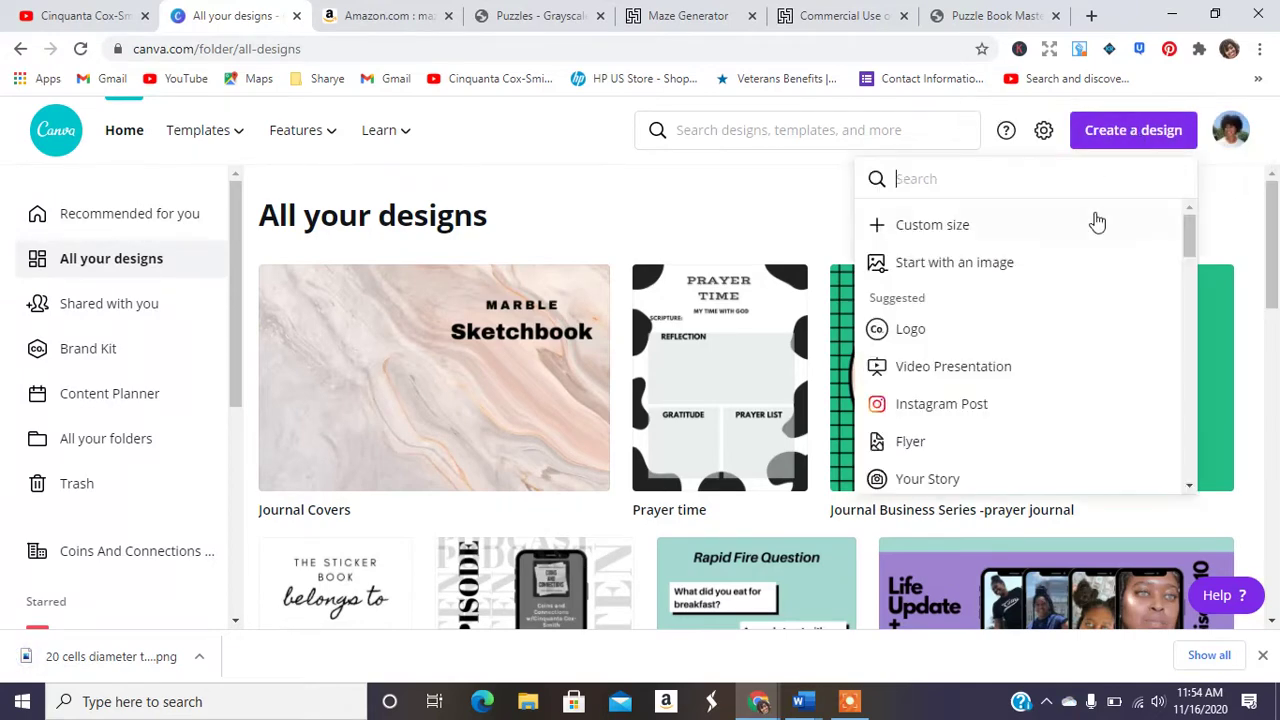
{"action": "left_click", "coordinate": [917, 240]}
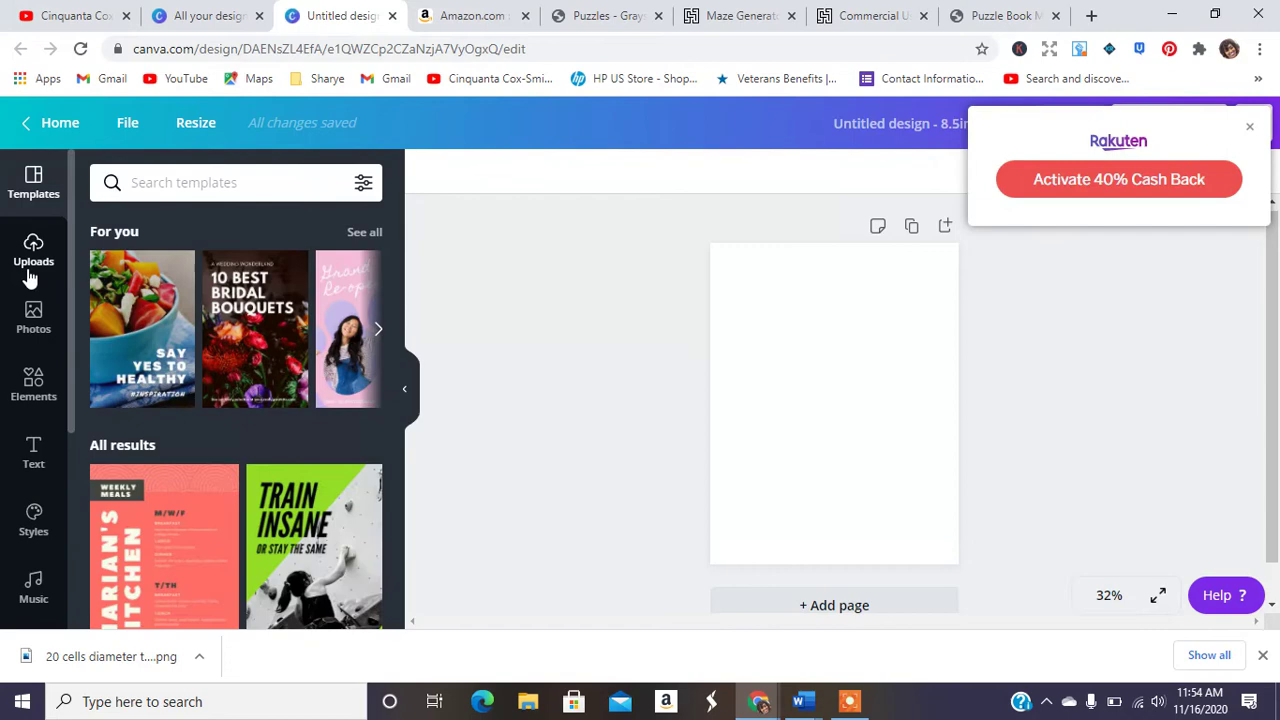
- Upload the 20 cells diameter theta maze PNG from Downloads to Canva
{"action": "left_click", "coordinate": [30, 272]}
{"action": "left_click", "coordinate": [220, 230]}
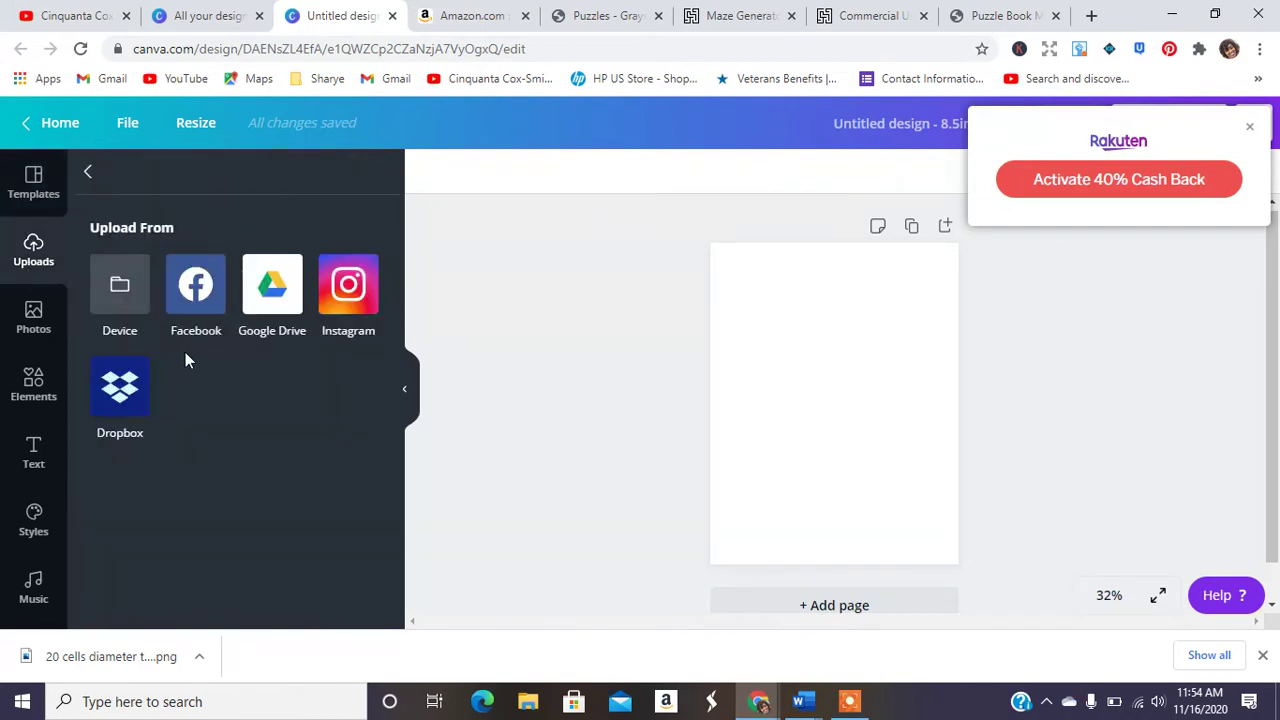
{"action": "left_click", "coordinate": [124, 292]}
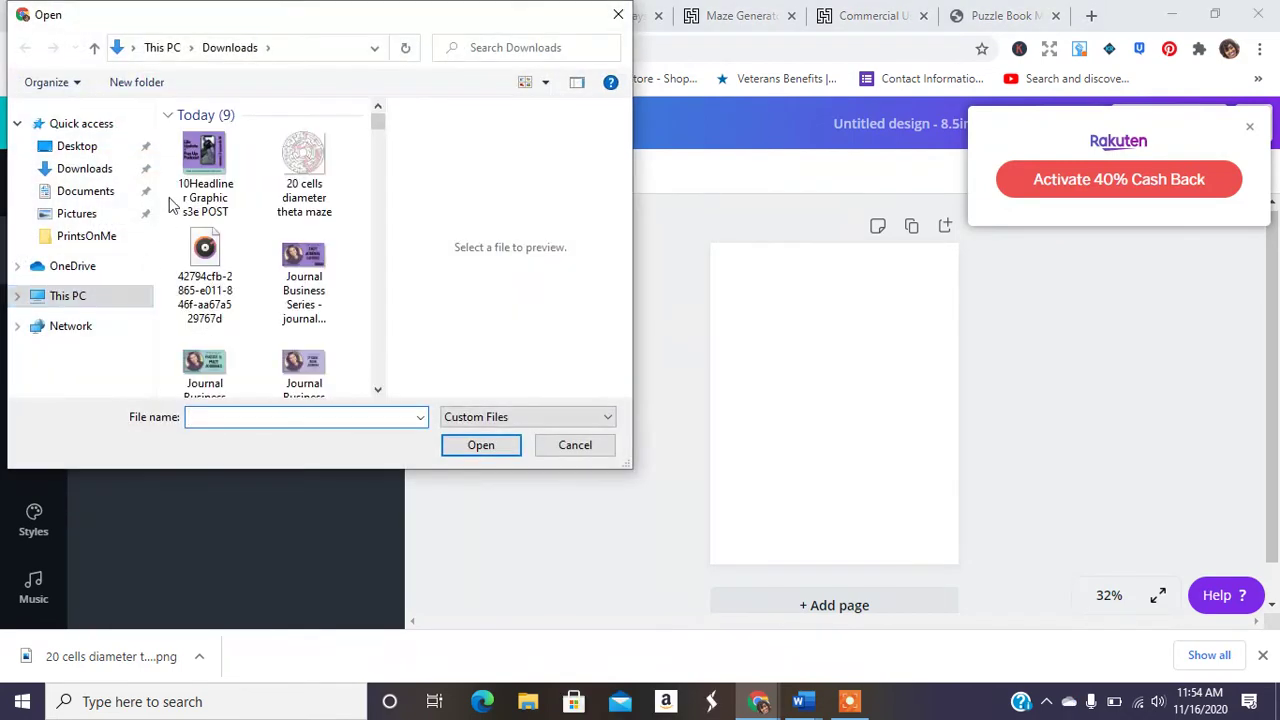
{"action": "left_click", "coordinate": [114, 168]}
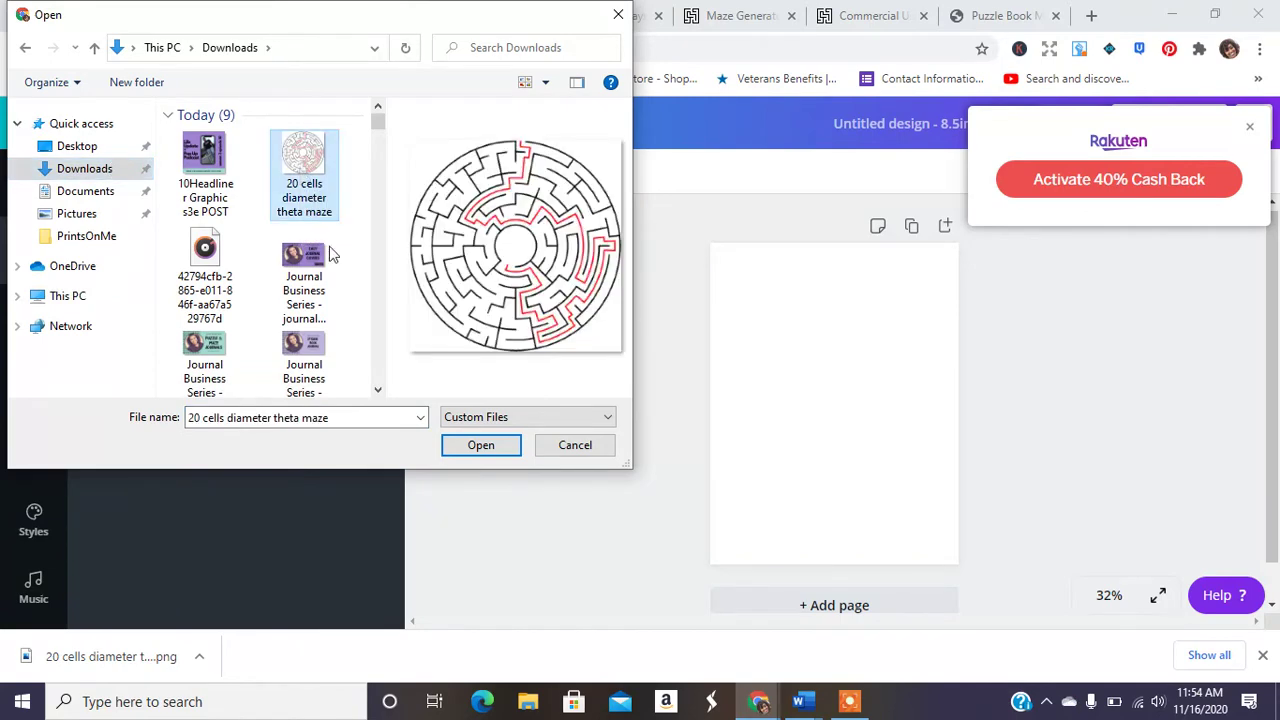
{"action": "left_click", "coordinate": [484, 446]}
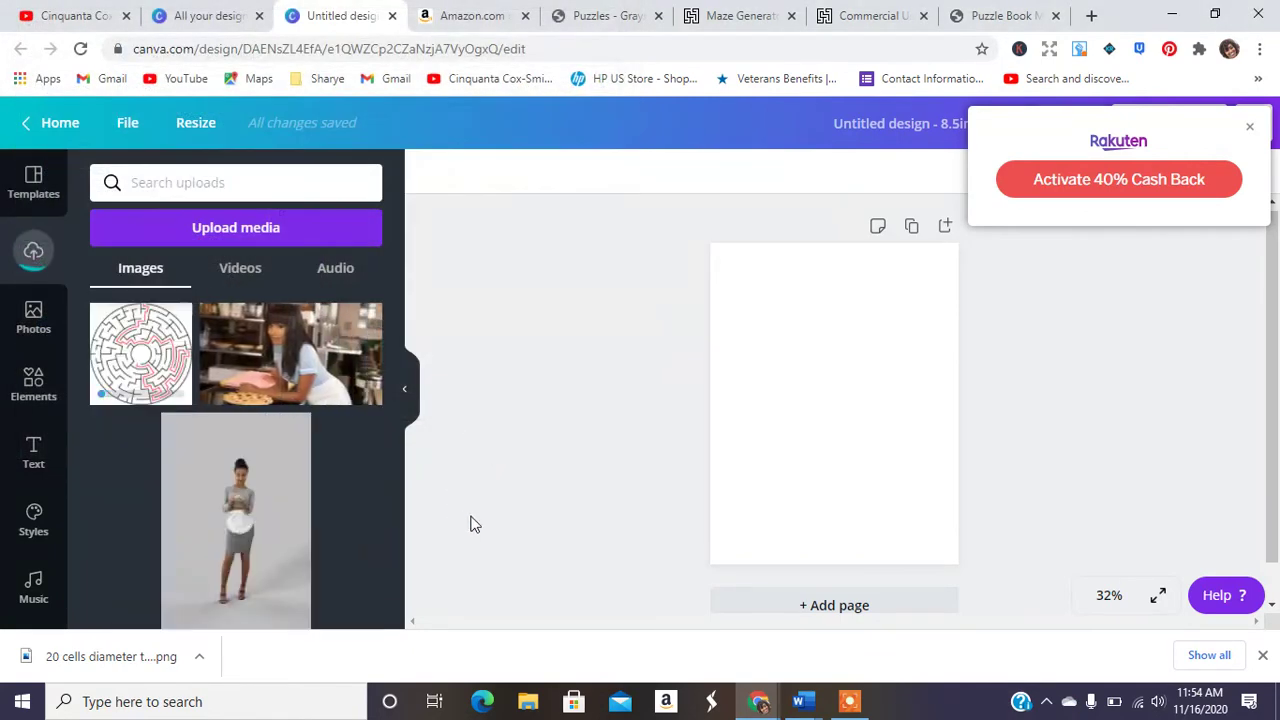
- Preview the downloaded solved maze image, then go back to Maze Generator
{"action": "left_click", "coordinate": [109, 648]}
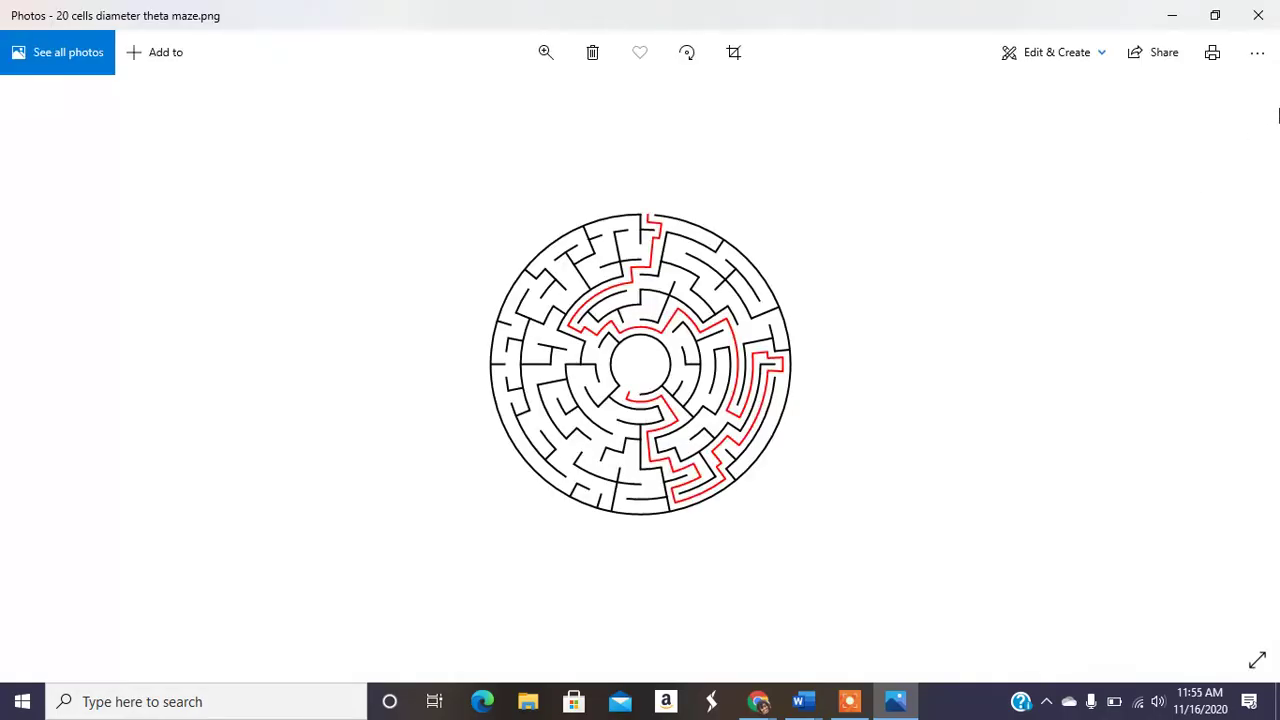
{"action": "left_click", "coordinate": [1258, 15]}
{"action": "left_click", "coordinate": [605, 15]}
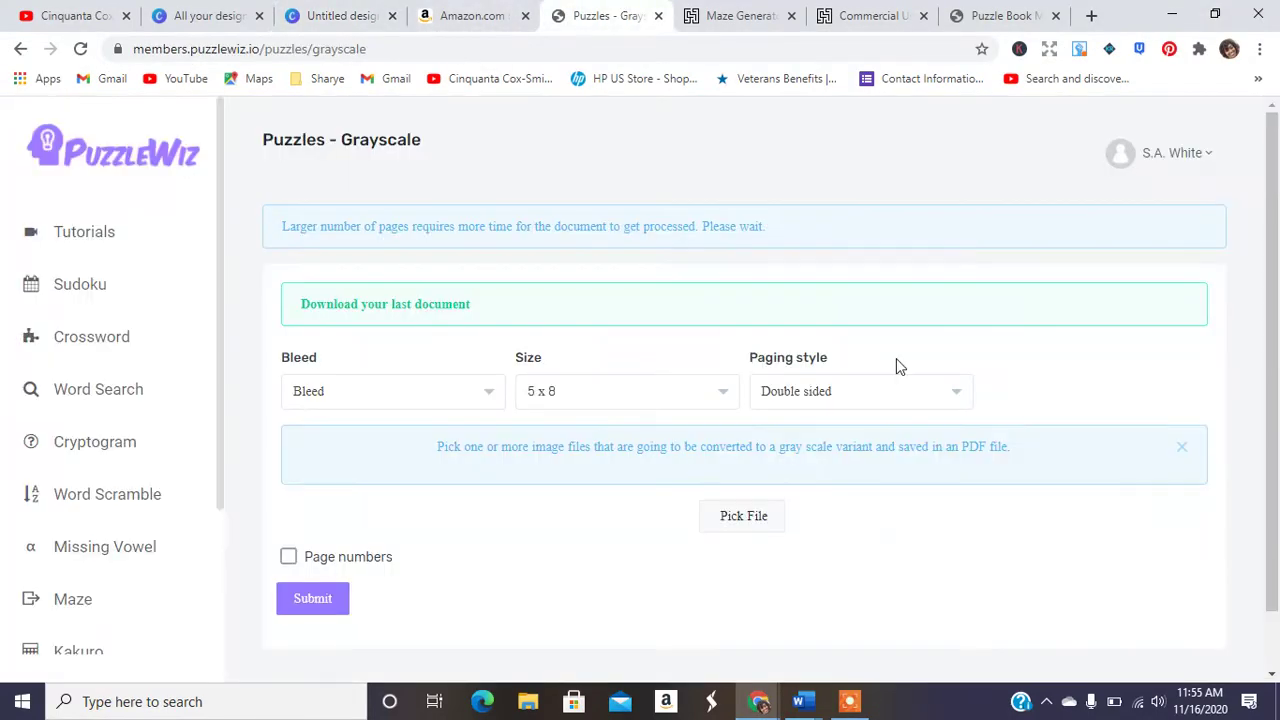
{"action": "left_click", "coordinate": [715, 12]}
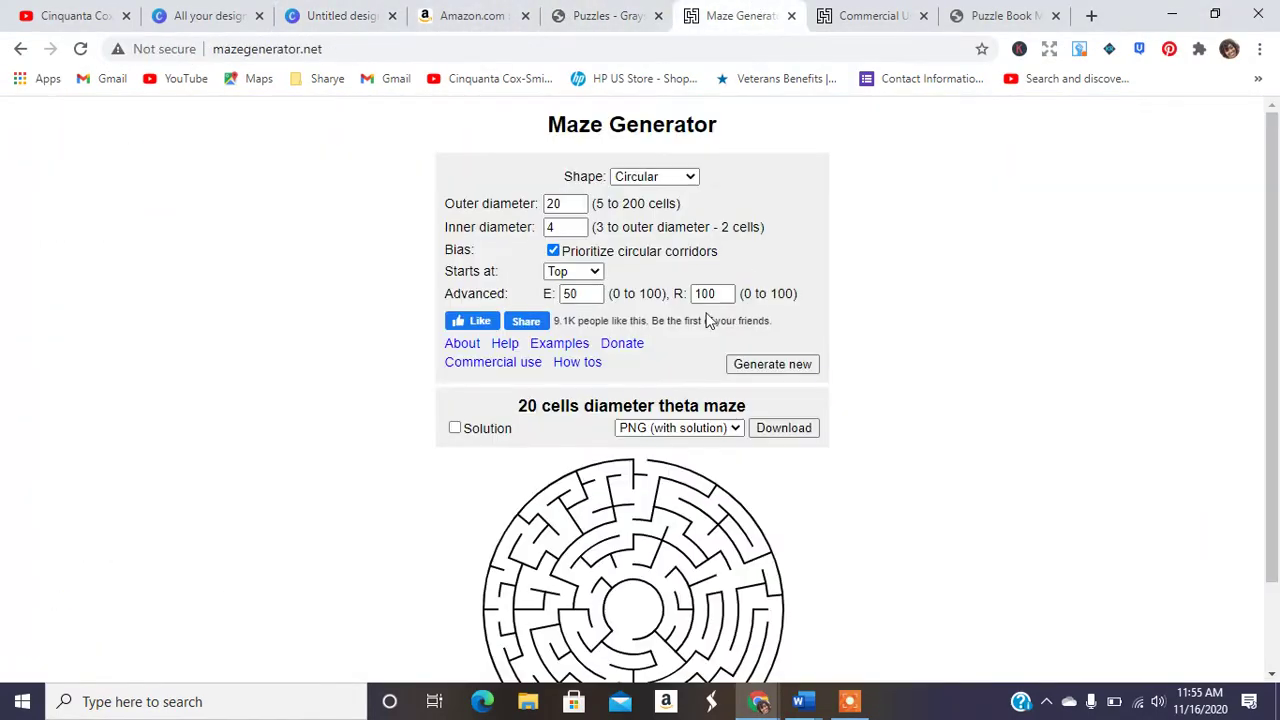
- Download the circular maze as a plain PNG without solution, then return to Canva
{"action": "left_click", "coordinate": [676, 430]}
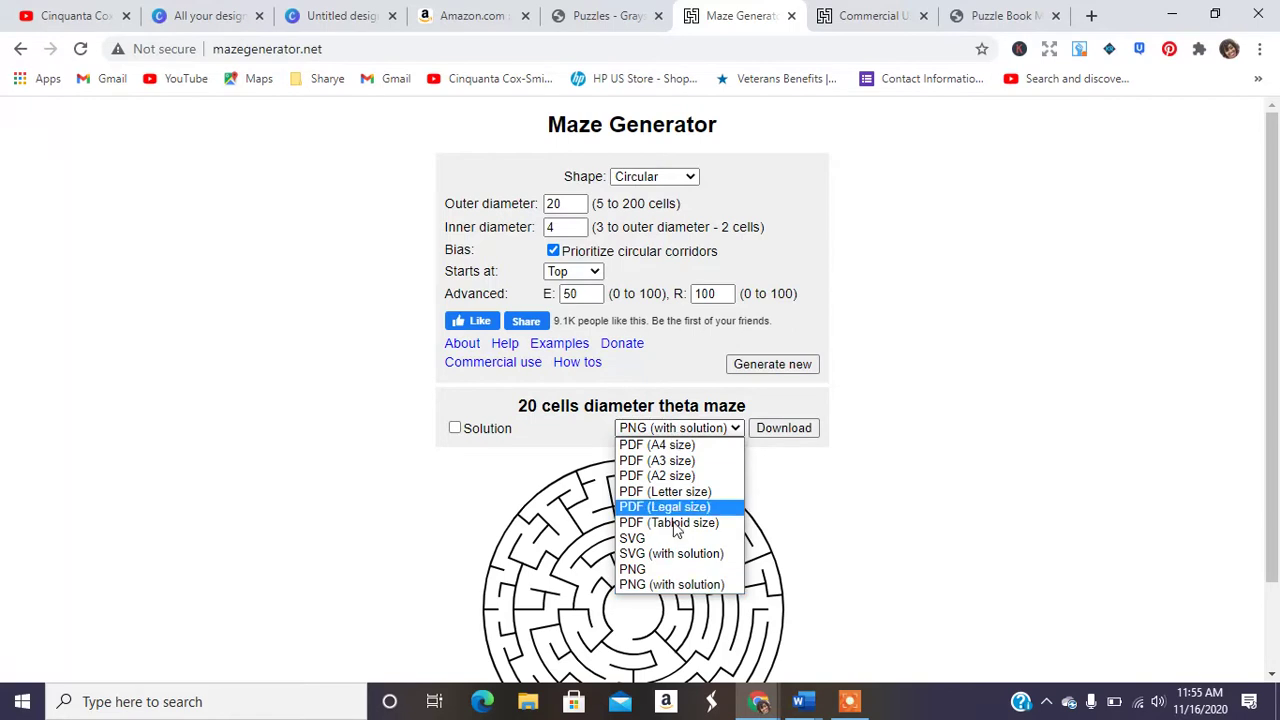
{"action": "left_click", "coordinate": [663, 570]}
{"action": "left_click", "coordinate": [772, 364]}
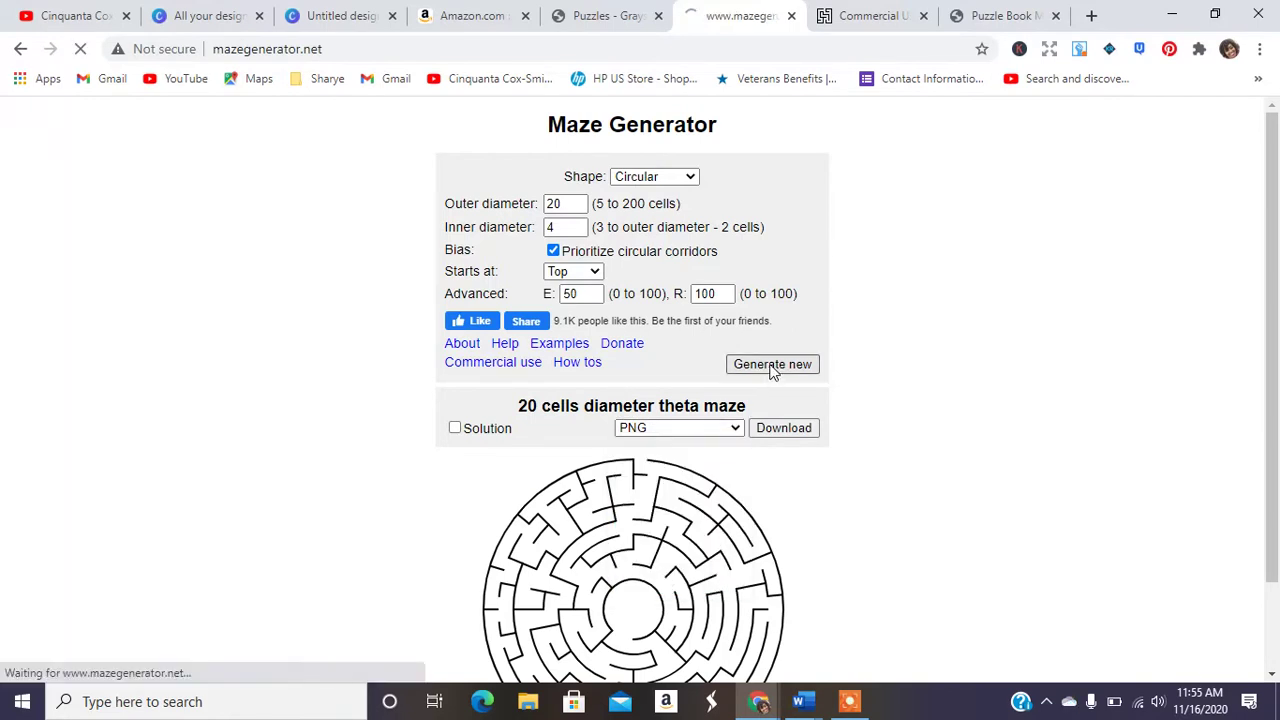
{"action": "left_click", "coordinate": [779, 427]}
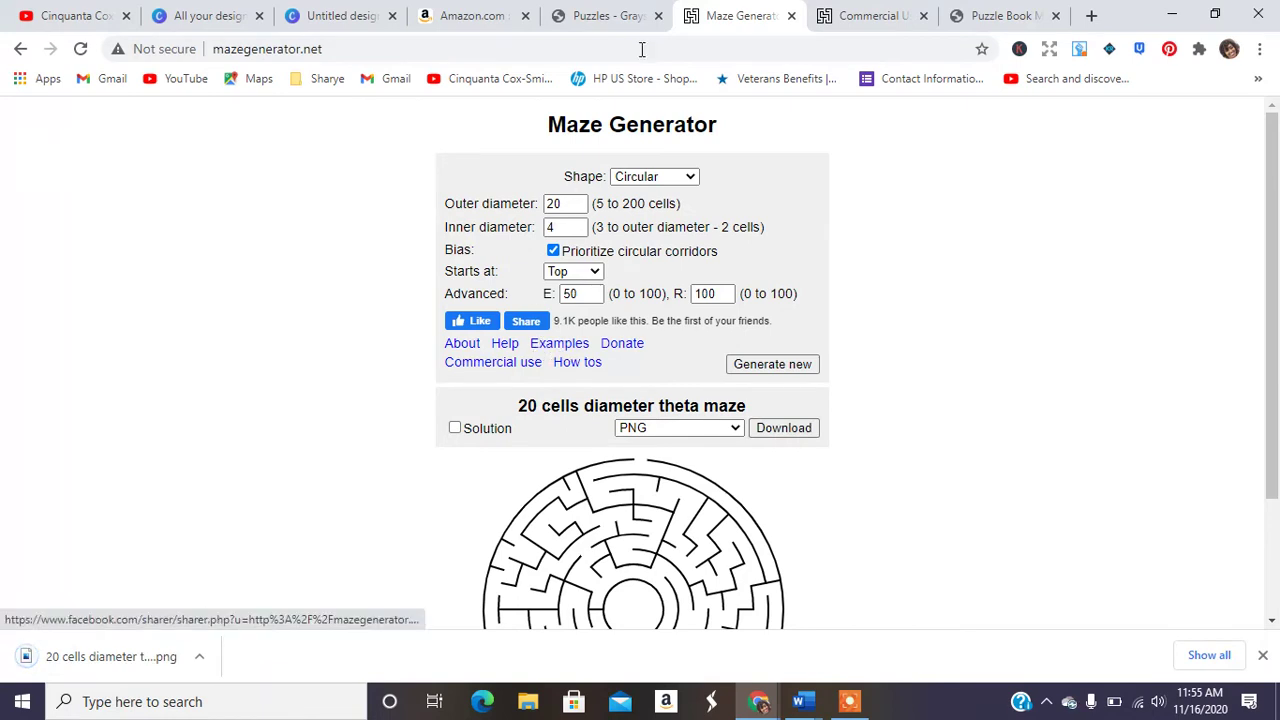
{"action": "left_click", "coordinate": [325, 14]}
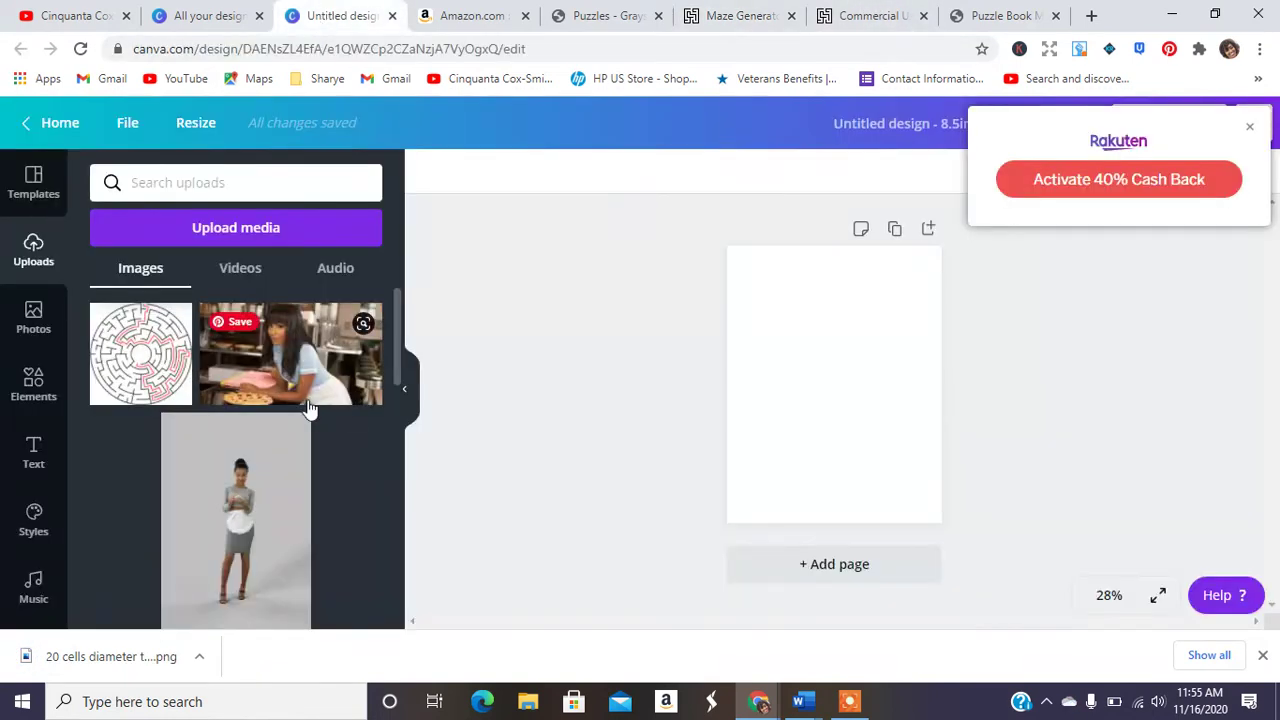
{"action": "left_click_drag", "start_coordinate": [130, 370], "coordinate": [825, 478]}
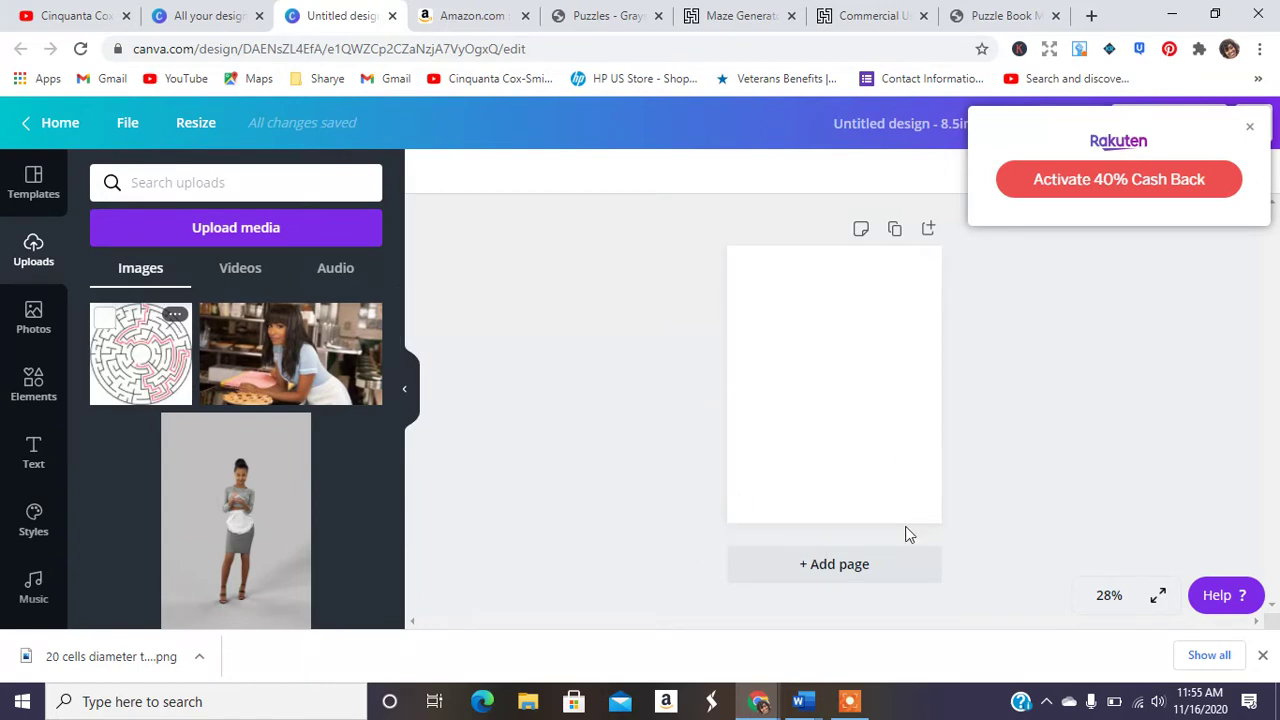
- Add a second page and place the solved maze enlarged to fill page 2
{"action": "left_click", "coordinate": [803, 566]}
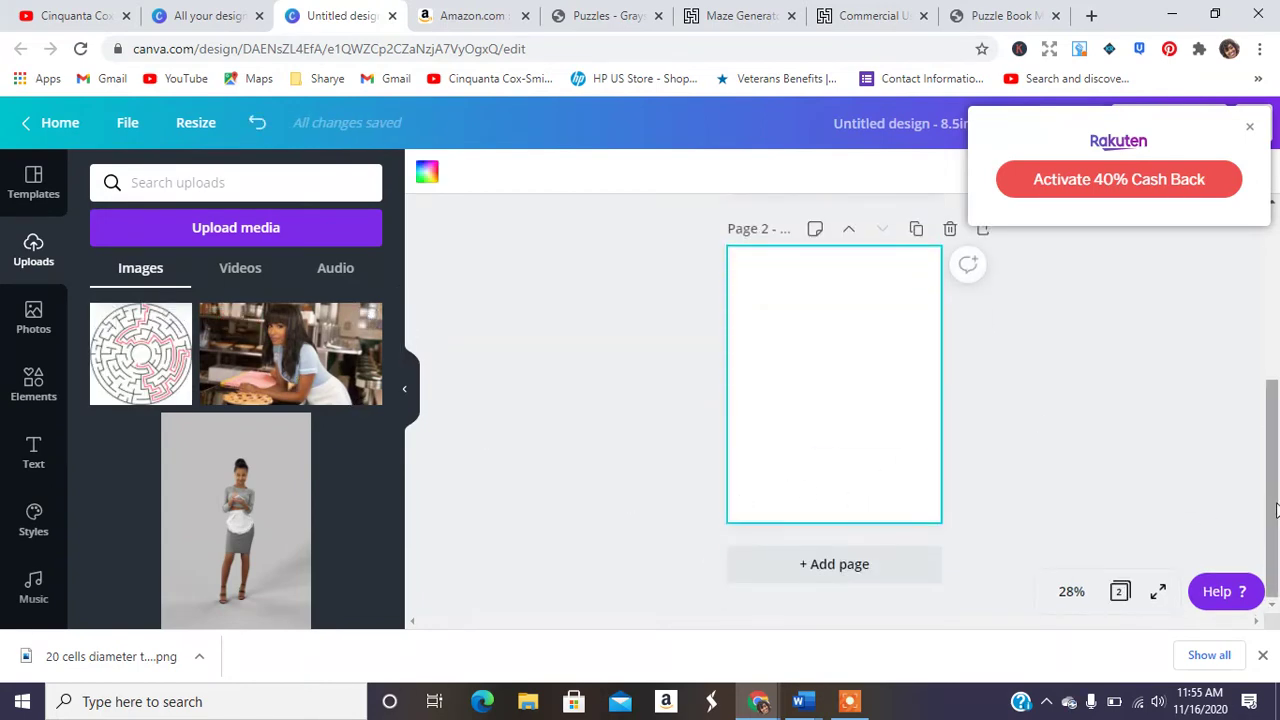
{"action": "left_click_drag", "start_coordinate": [1274, 510], "coordinate": [1274, 356]}
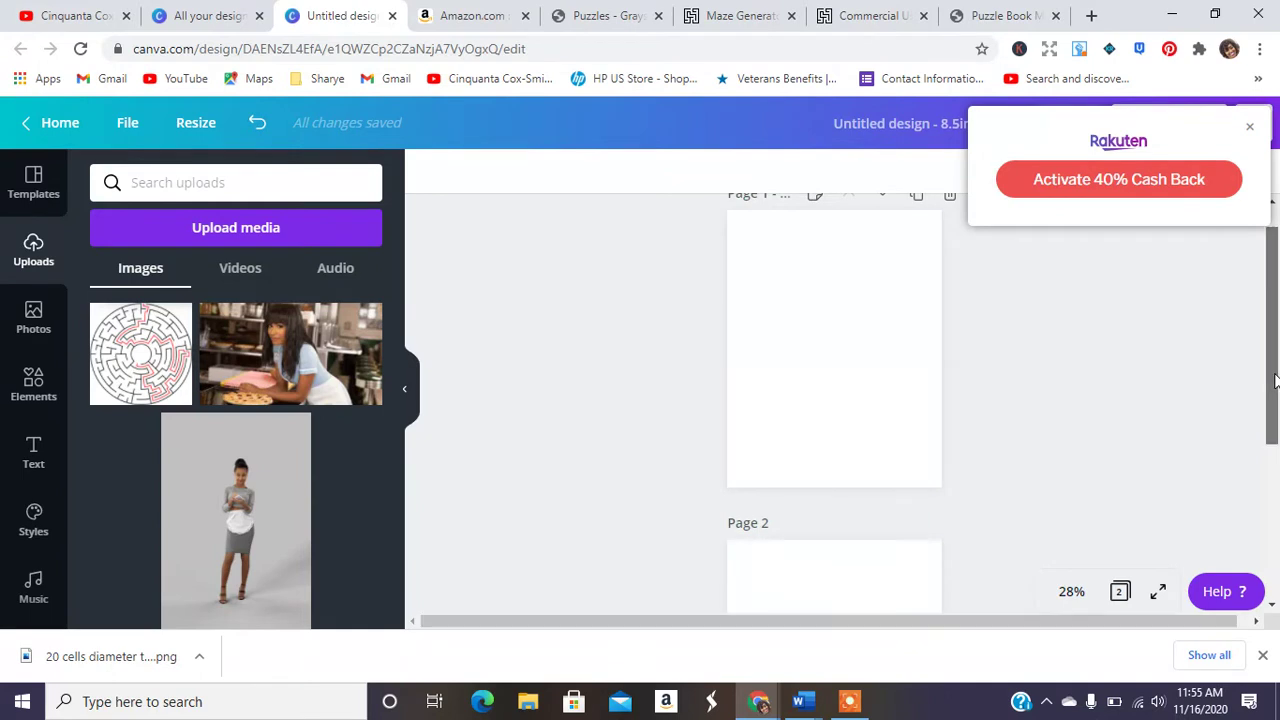
{"action": "scroll", "coordinate": [1274, 385], "scroll_direction": "down", "scroll_amount": 2}
{"action": "left_click", "coordinate": [137, 337]}
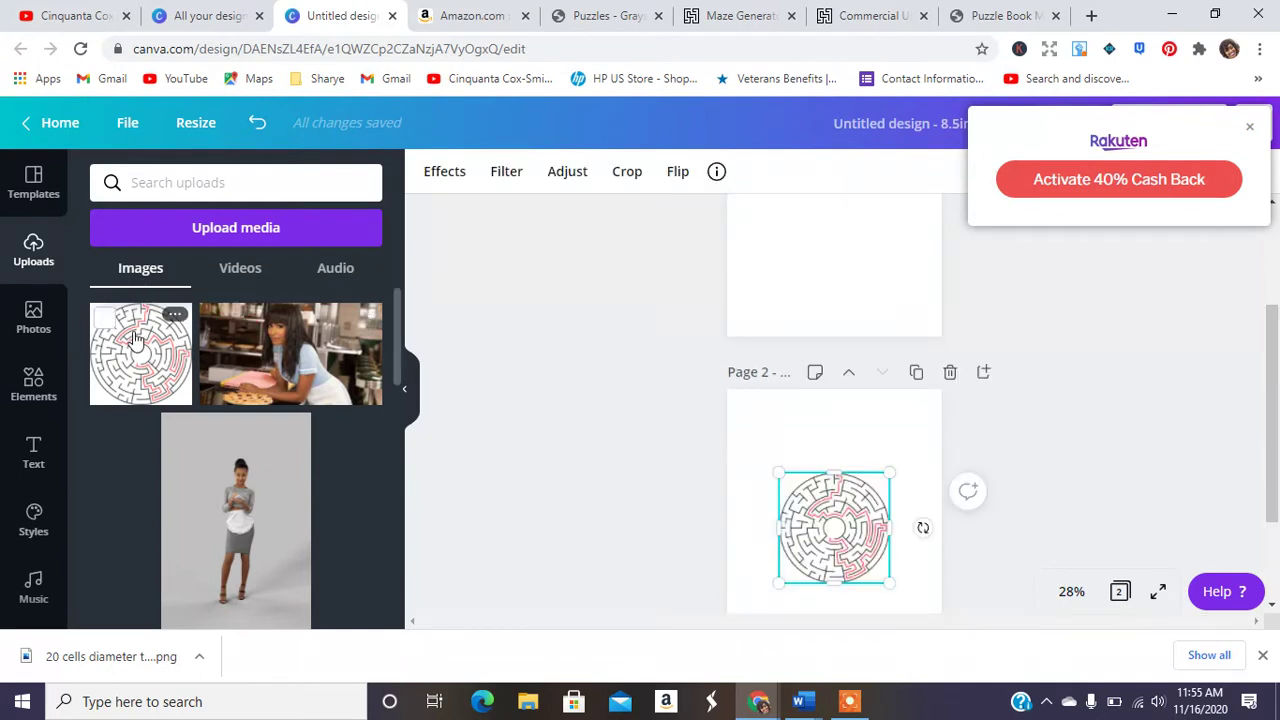
{"action": "left_click_drag", "start_coordinate": [889, 580], "coordinate": [937, 620]}
{"action": "left_click_drag", "start_coordinate": [784, 472], "coordinate": [737, 428]}
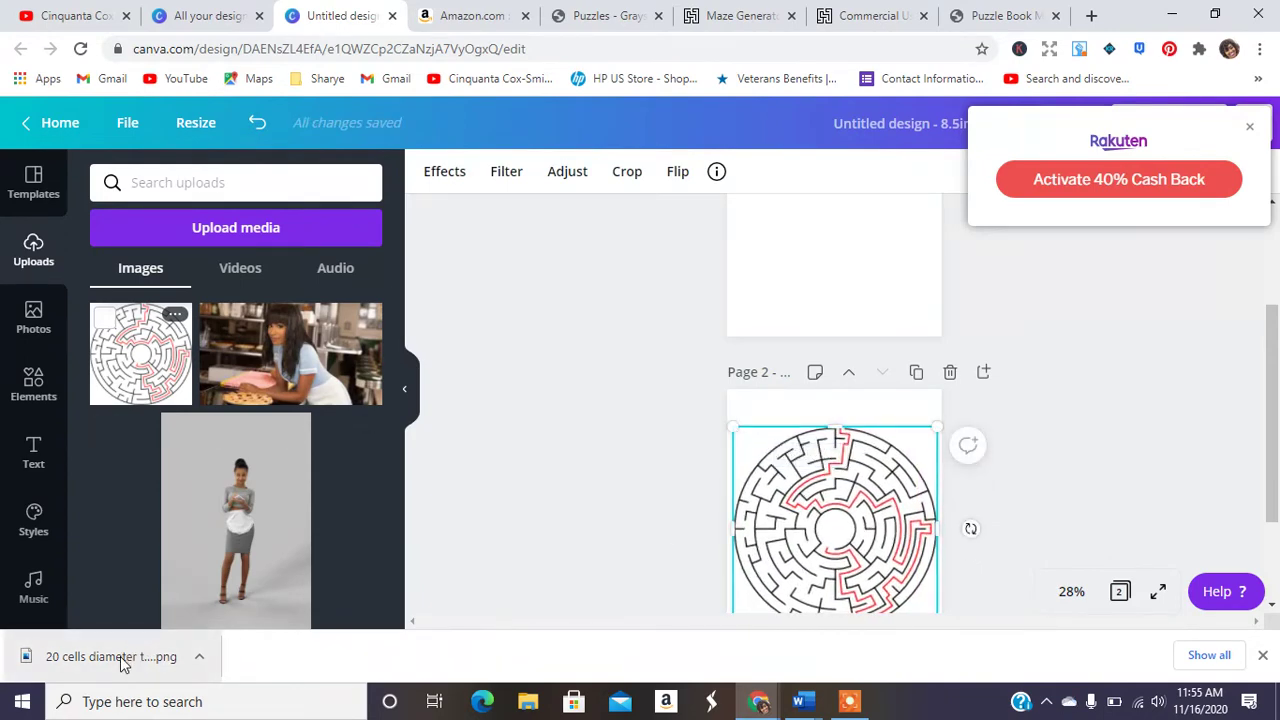
- Upload the unsolved maze PNG and add it to page 1
{"action": "left_click_drag", "start_coordinate": [120, 656], "coordinate": [386, 357]}
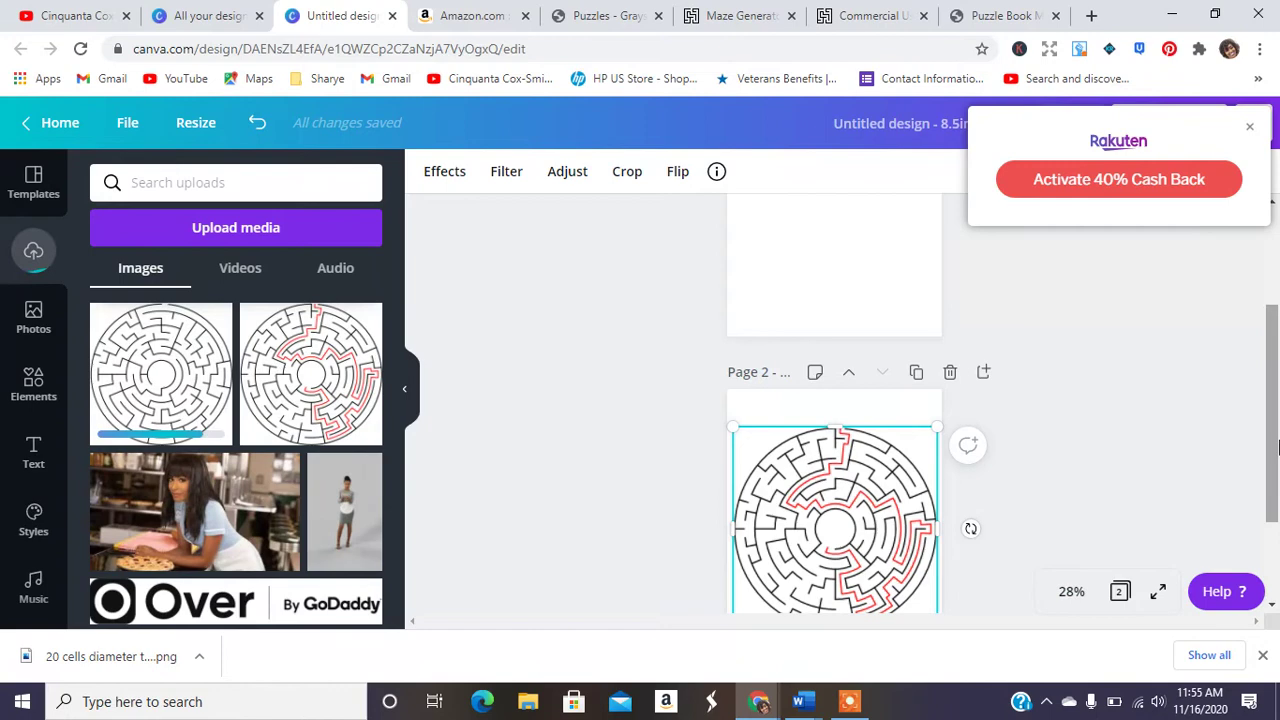
{"action": "scroll", "coordinate": [1204, 428], "scroll_direction": "up", "scroll_amount": 1}
{"action": "key", "text": "Escape"}
{"action": "left_click", "coordinate": [160, 365]}
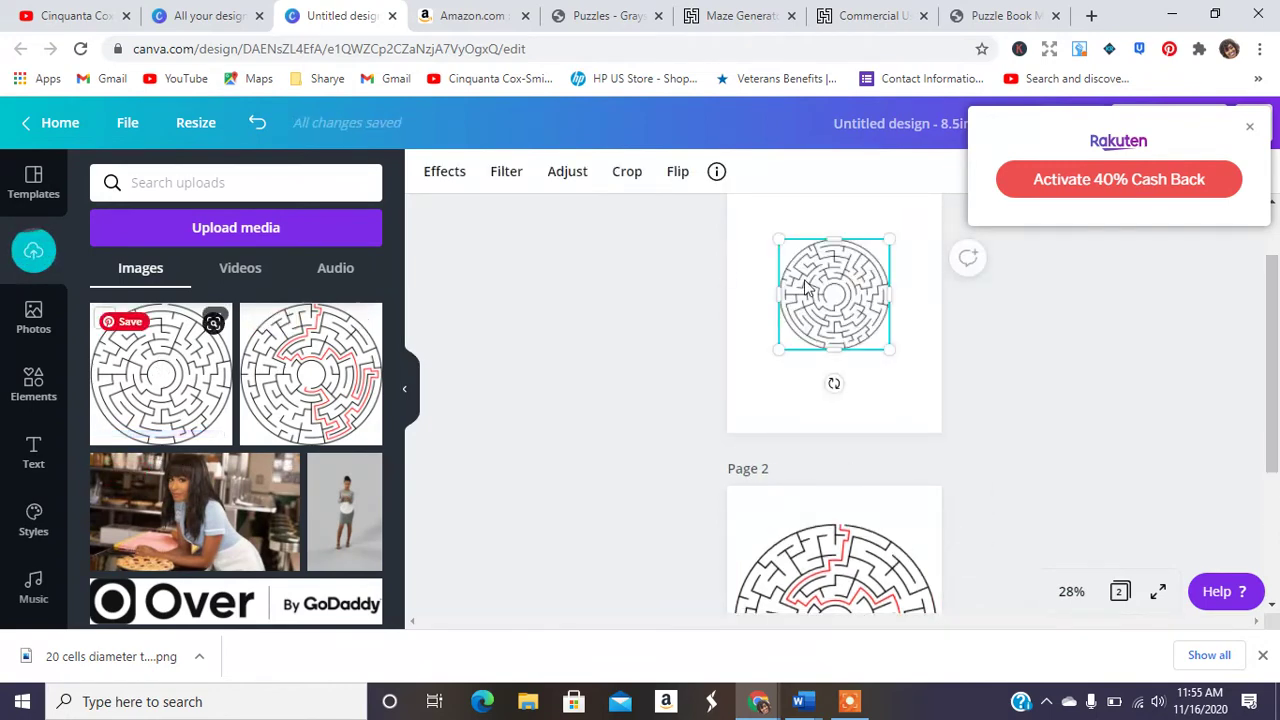
- Enlarge the unsolved maze on page 1 and centre it horizontally
{"action": "left_click_drag", "start_coordinate": [891, 349], "coordinate": [927, 387]}
{"action": "left_click_drag", "start_coordinate": [779, 238], "coordinate": [728, 188]}
{"action": "left_click_drag", "start_coordinate": [1276, 316], "coordinate": [1271, 271]}
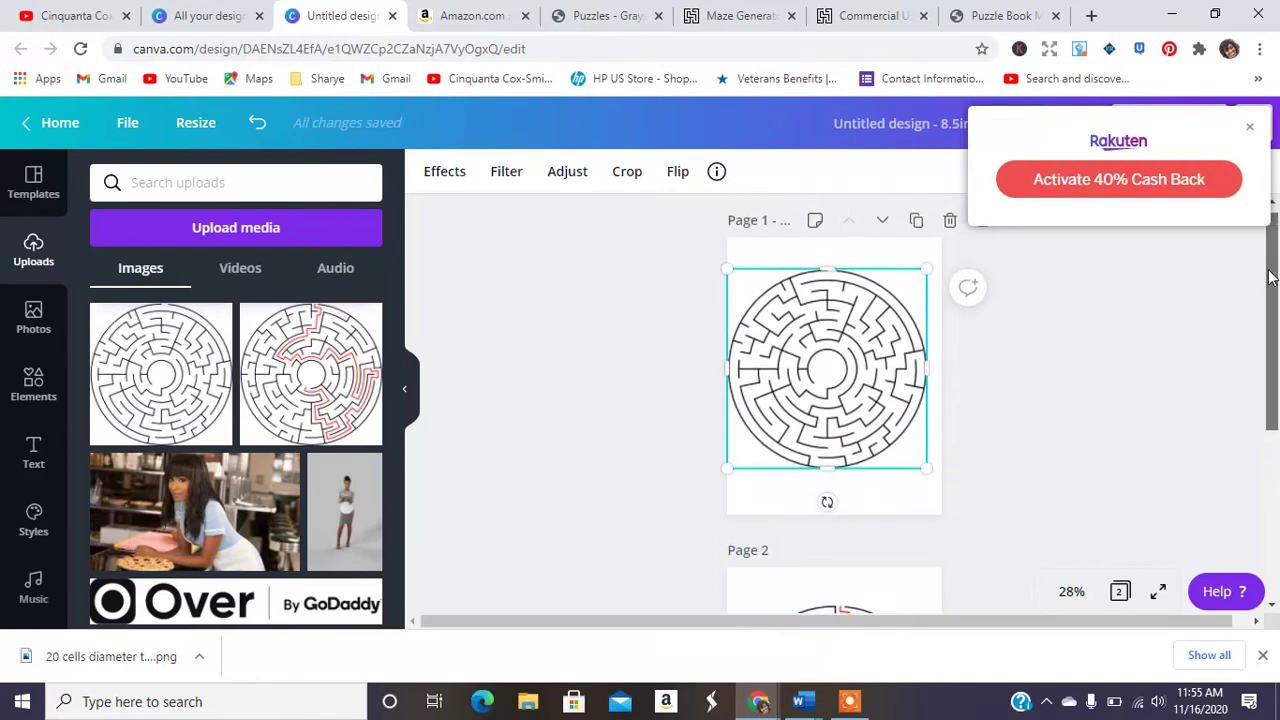
{"action": "left_click_drag", "start_coordinate": [851, 350], "coordinate": [859, 348]}
{"action": "left_click", "coordinate": [1089, 398]}
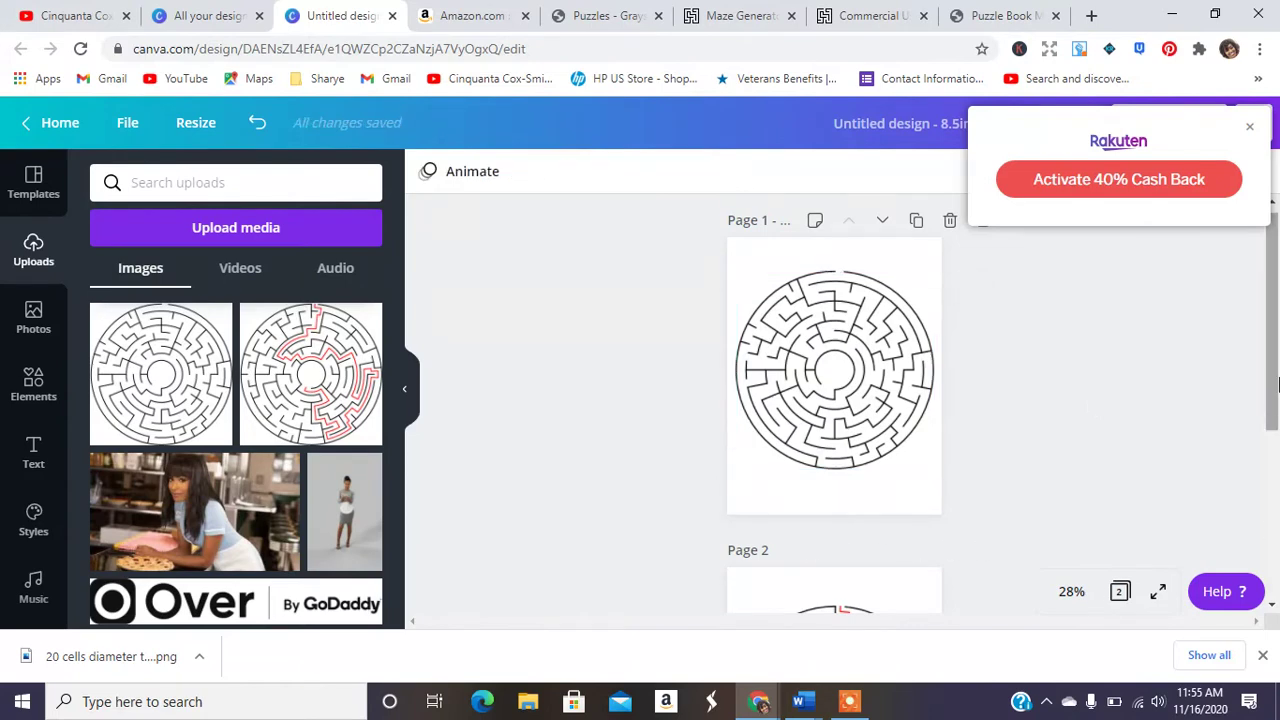
{"action": "scroll", "coordinate": [1277, 348], "scroll_direction": "down", "scroll_amount": 3}
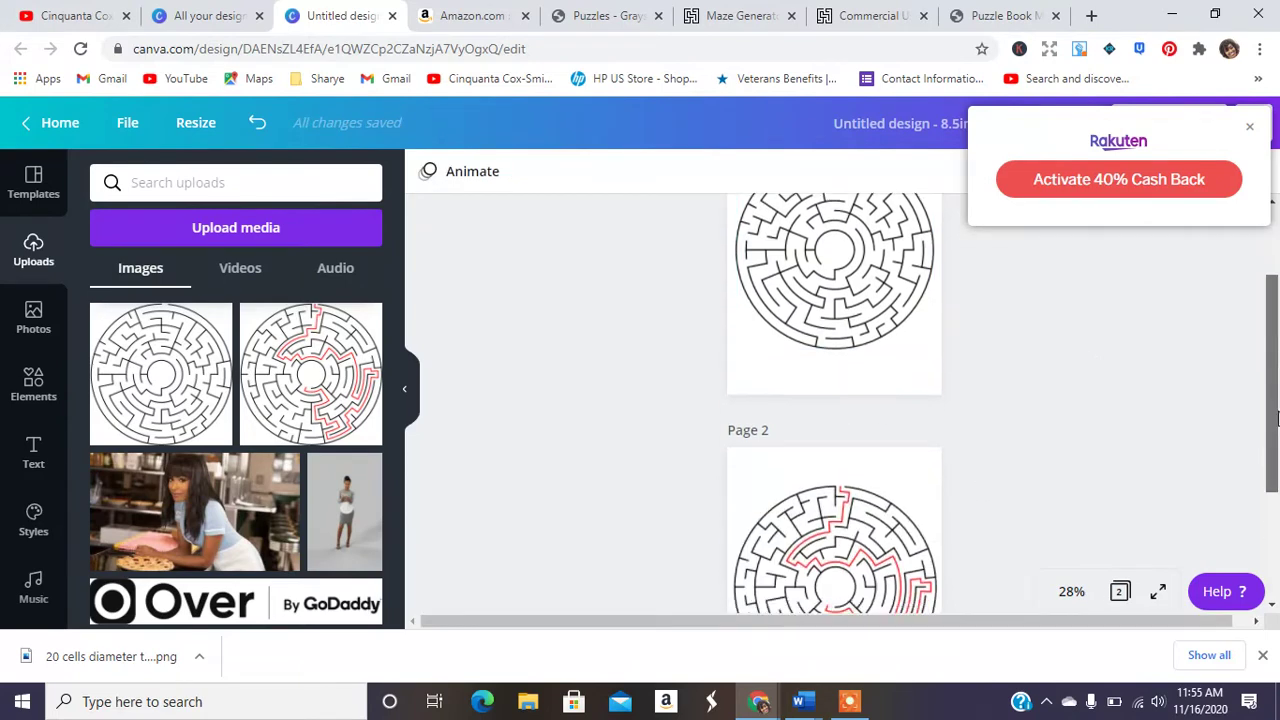
{"action": "left_click", "coordinate": [1252, 132]}
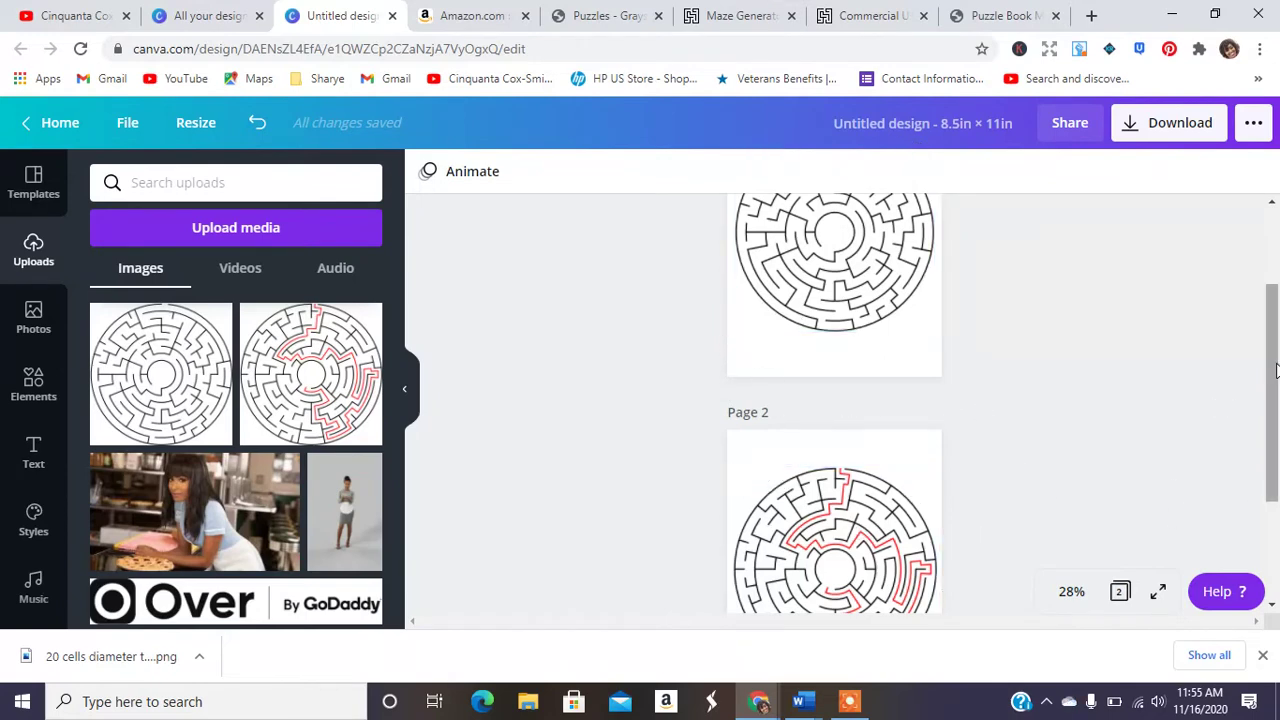
{"action": "scroll", "coordinate": [1272, 370], "scroll_direction": "down", "scroll_amount": 4}
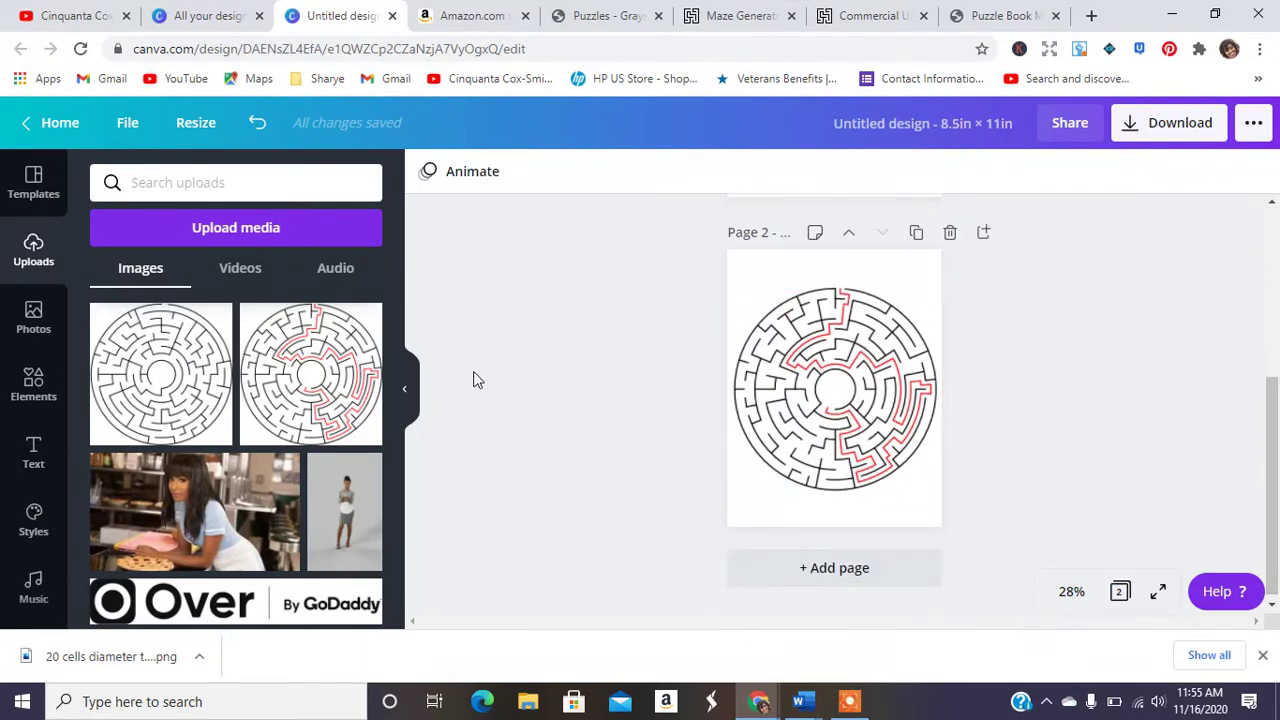
- Close the Commercial use and Maze Generator tabs and switch to the PuzzleWiz page
{"action": "left_click", "coordinate": [922, 16]}
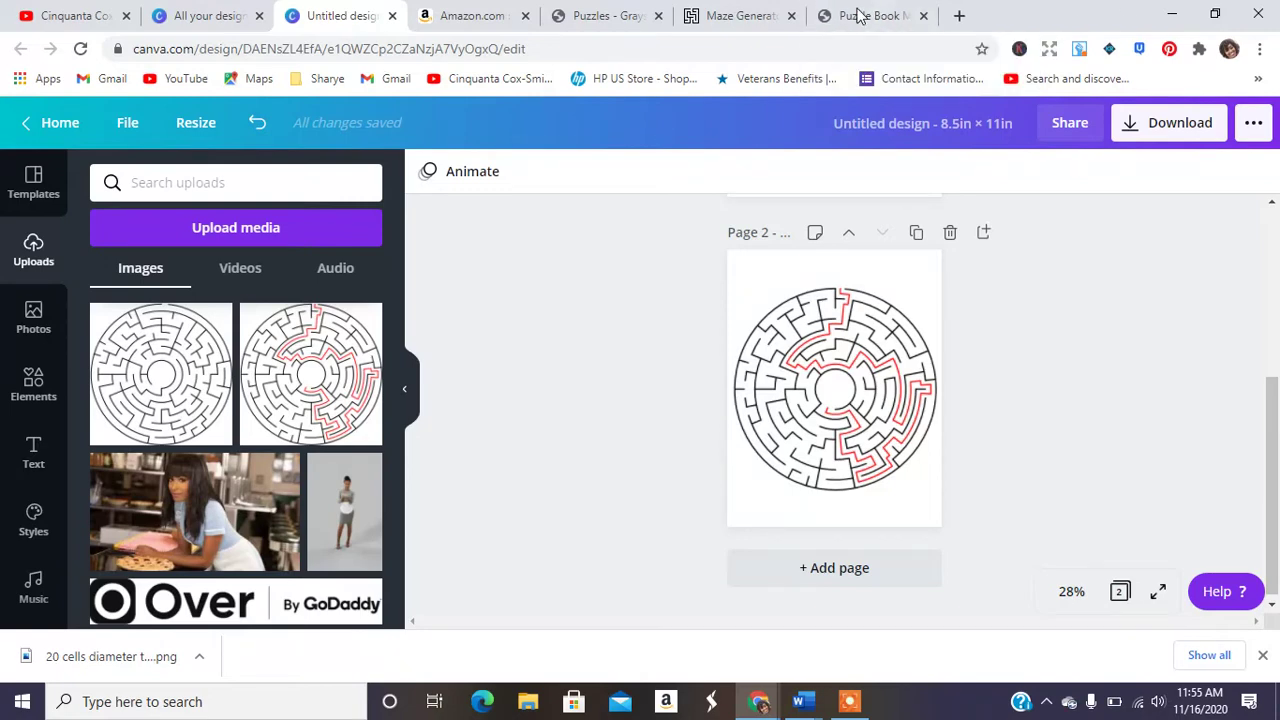
{"action": "left_click", "coordinate": [791, 16]}
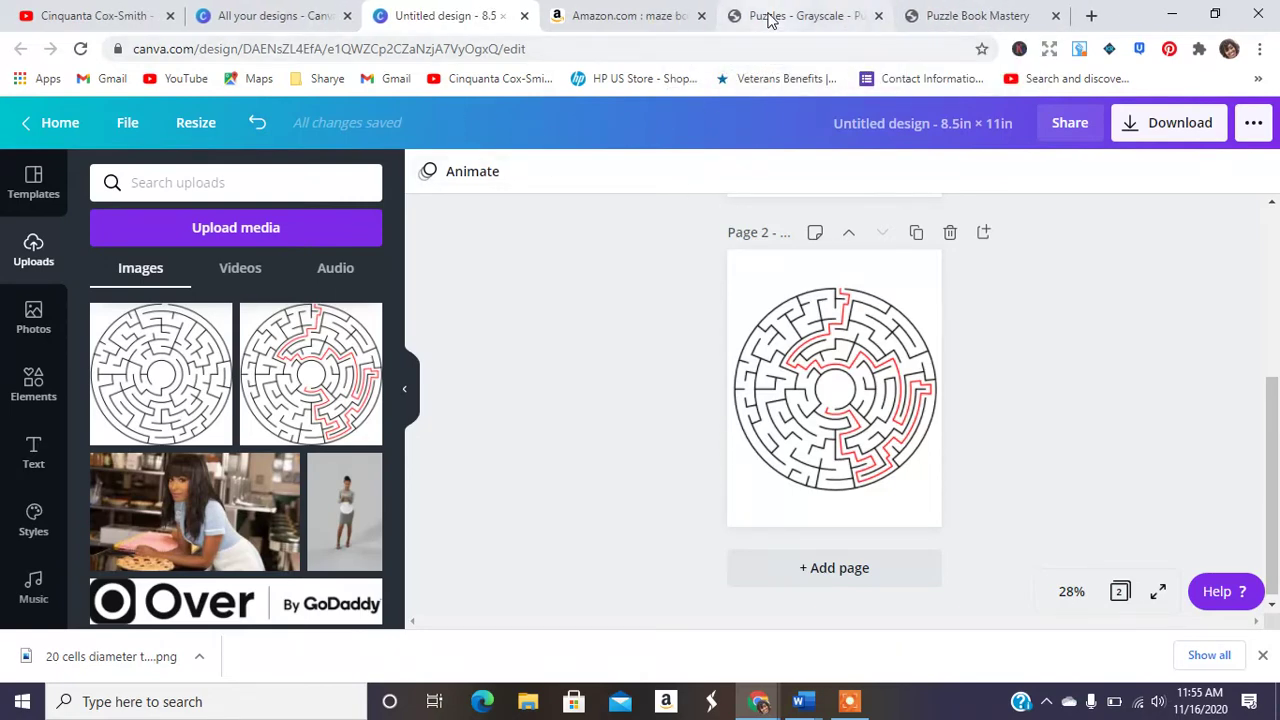
{"action": "left_click", "coordinate": [770, 18]}
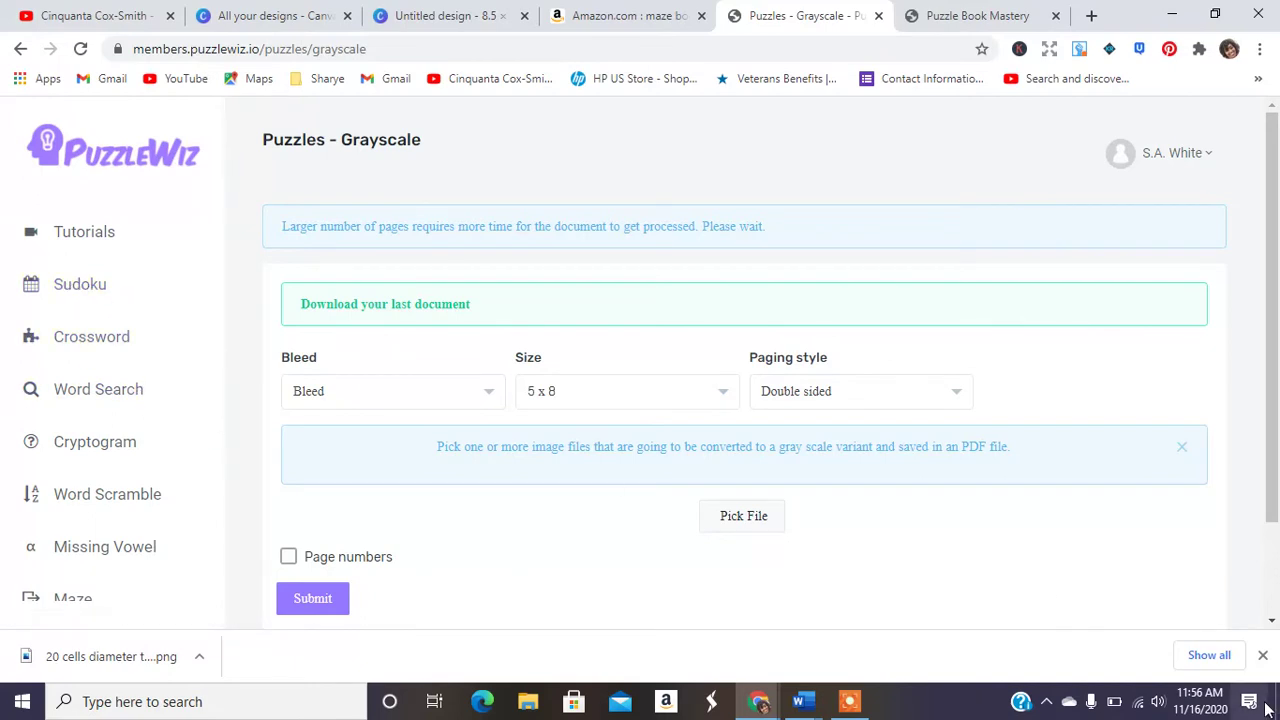
{"action": "left_click", "coordinate": [1264, 656]}
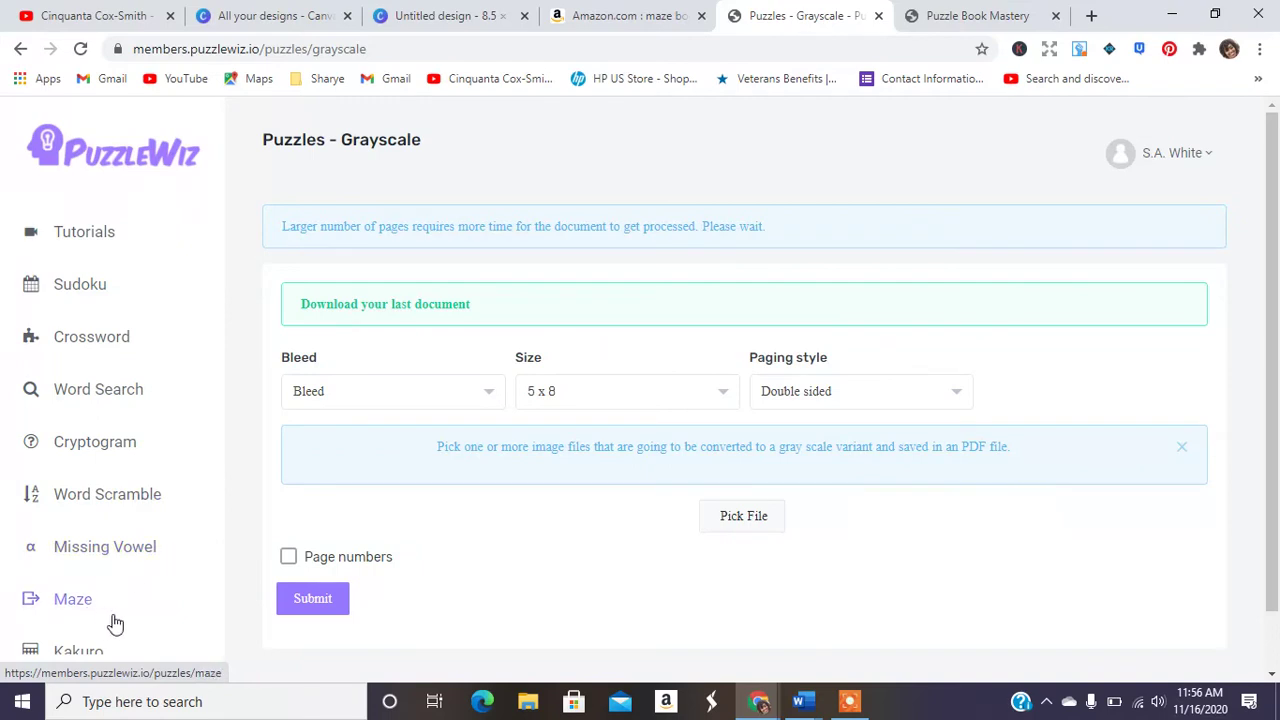
{"action": "scroll", "coordinate": [1274, 245], "scroll_direction": "down", "scroll_amount": 1}
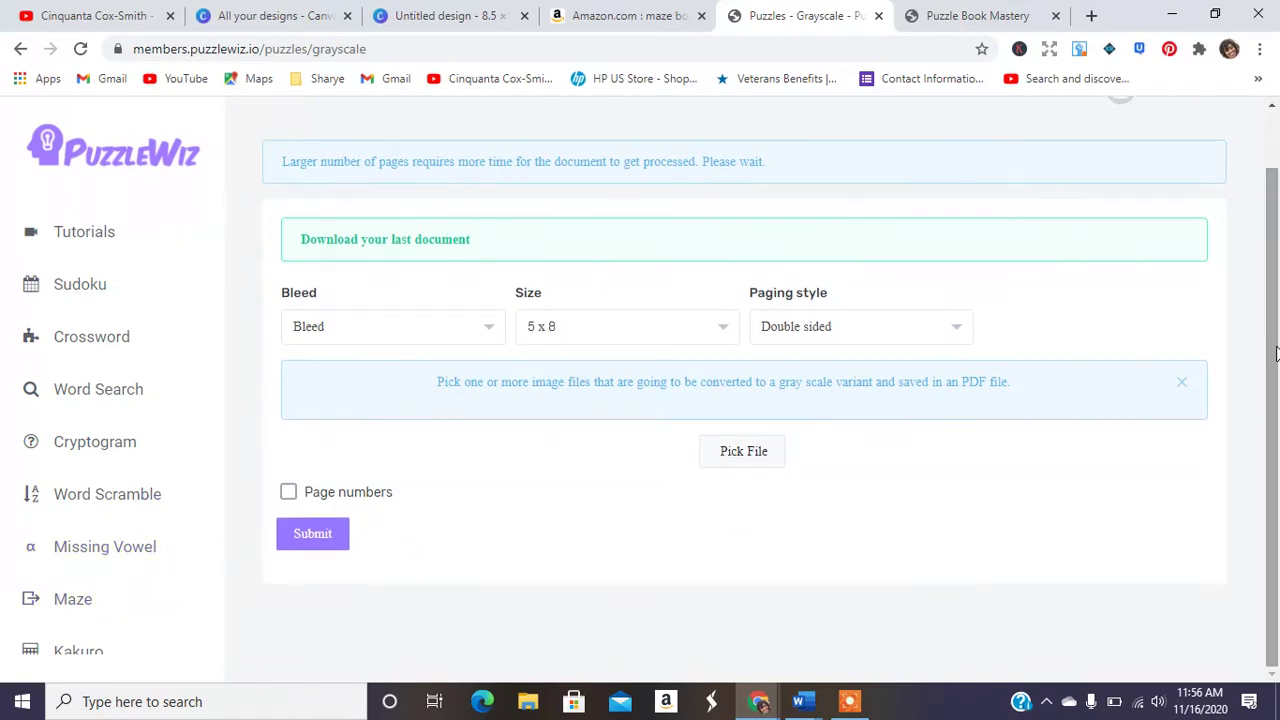
{"action": "left_click_drag", "start_coordinate": [218, 414], "coordinate": [218, 524]}
- Configure the maze book as 8.5 x 11, single-sided, with 5 pages
{"action": "left_click", "coordinate": [100, 456]}
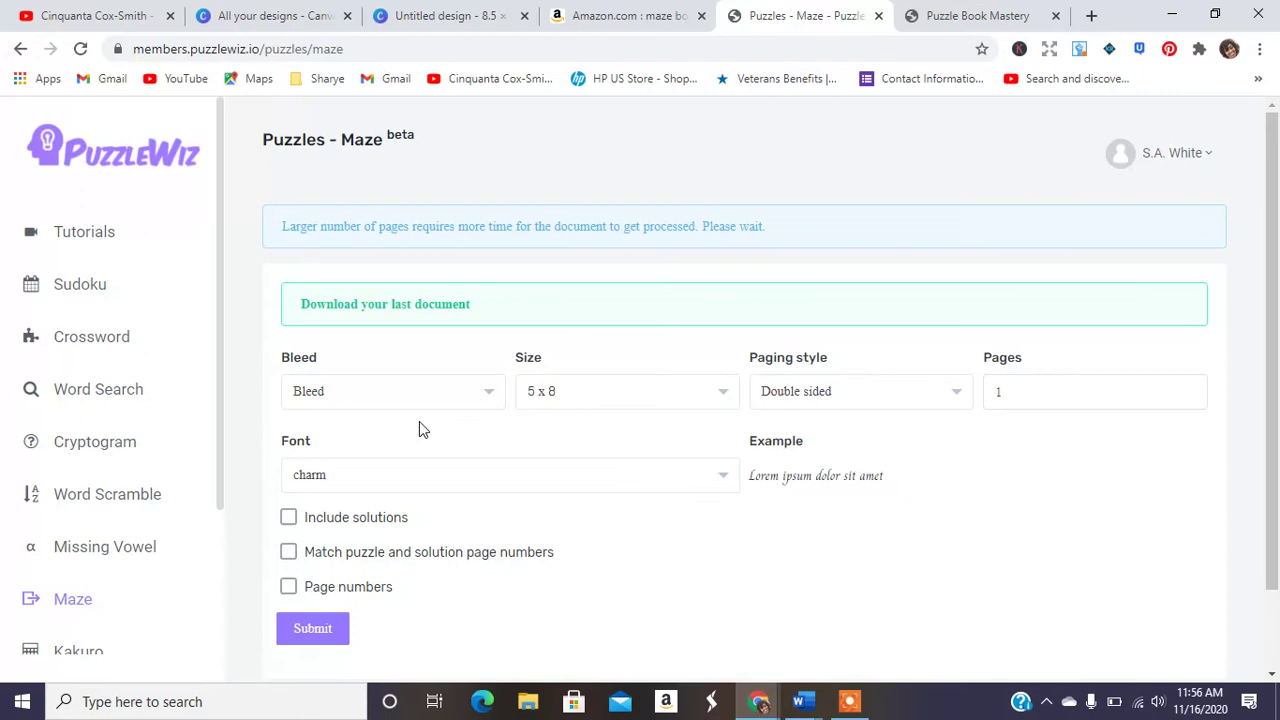
{"action": "left_click", "coordinate": [406, 398]}
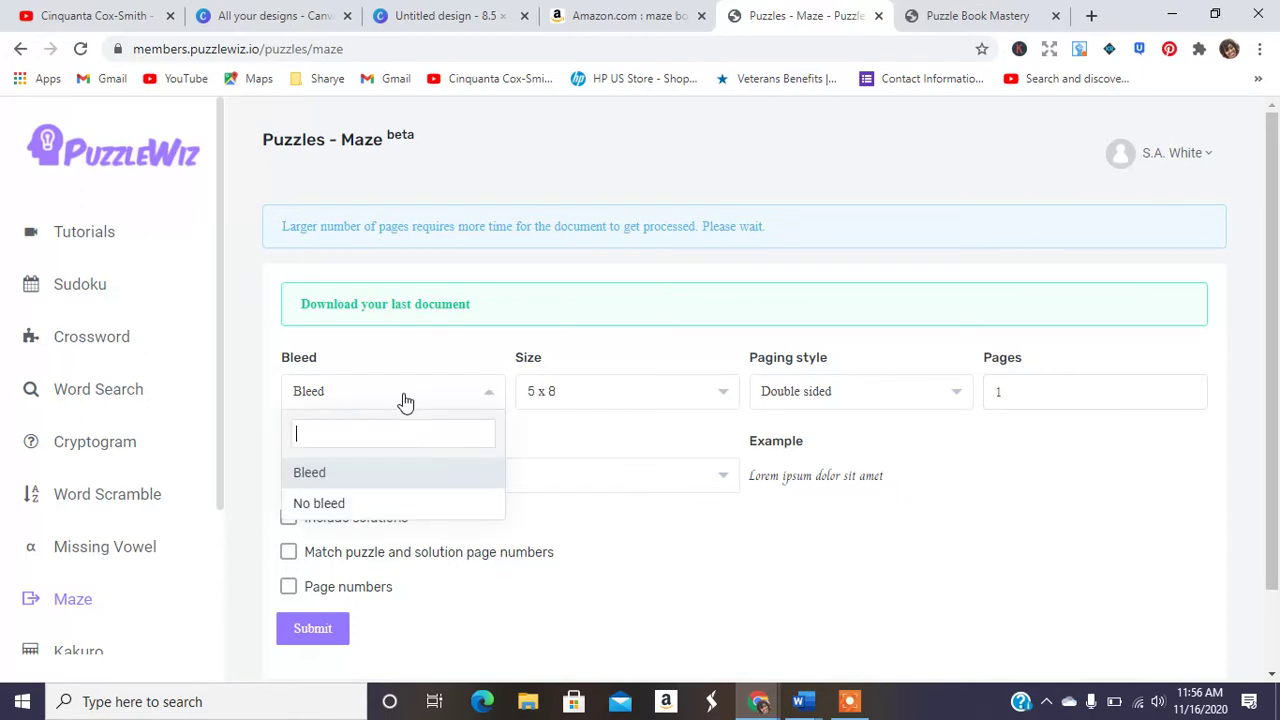
{"action": "left_click", "coordinate": [521, 405]}
{"action": "left_click", "coordinate": [587, 543]}
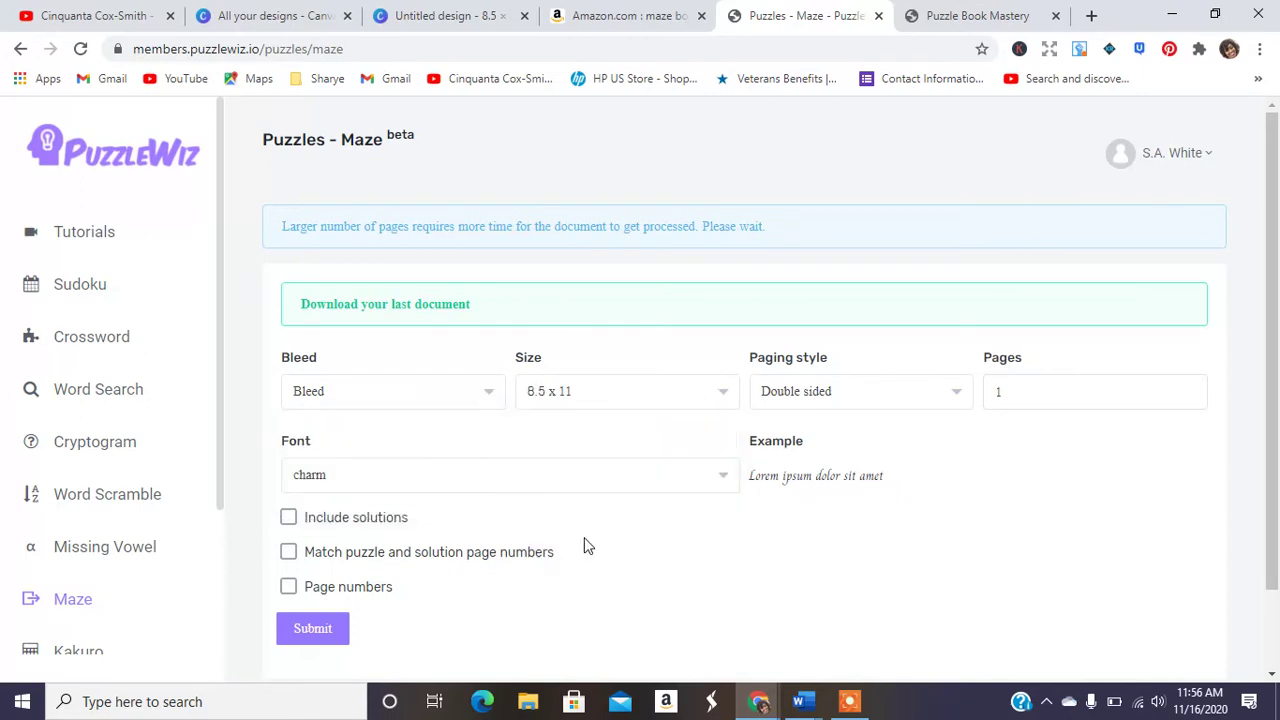
{"action": "left_click", "coordinate": [898, 401]}
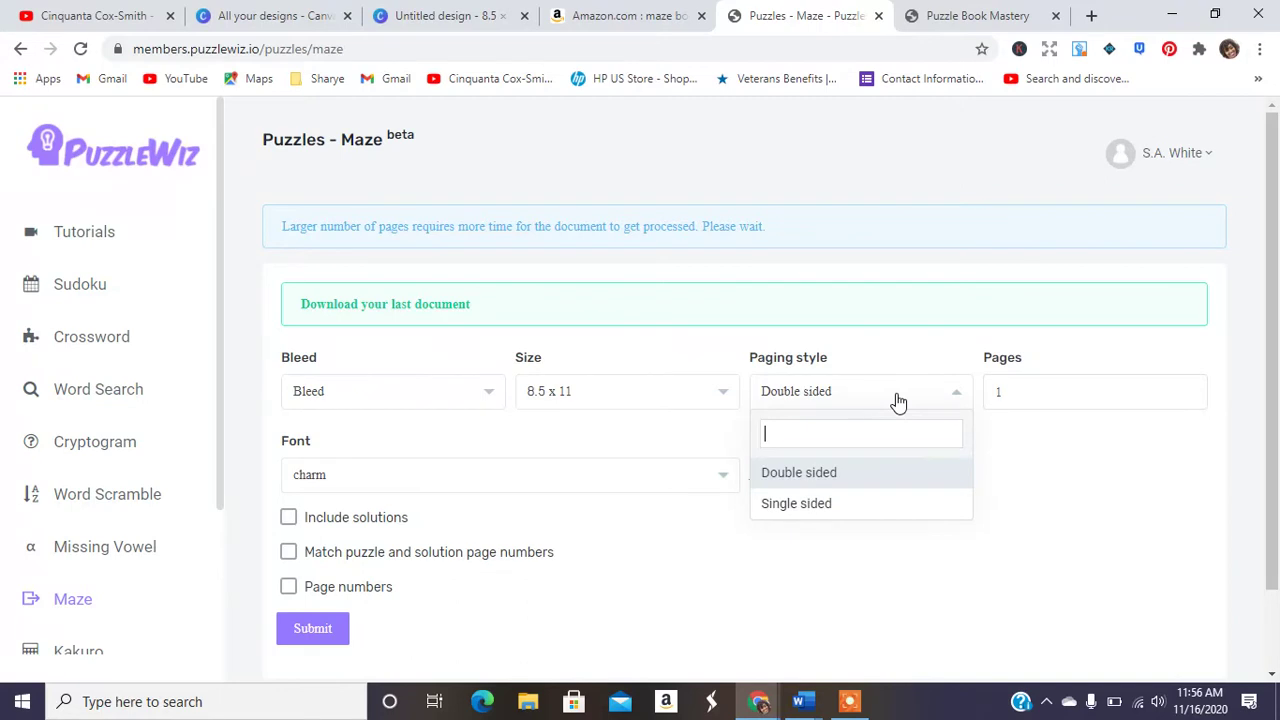
{"action": "left_click", "coordinate": [836, 506]}
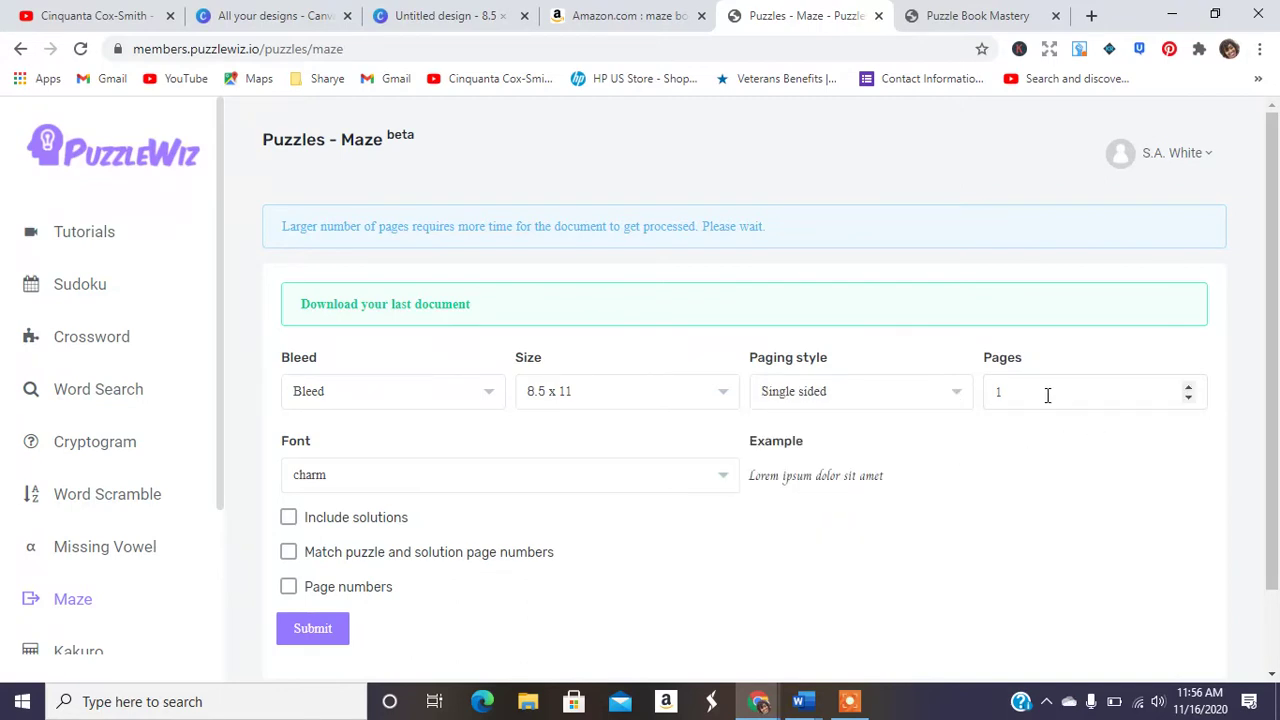
{"action": "left_click", "coordinate": [1189, 388]}
{"action": "left_click", "coordinate": [1189, 388]}
{"action": "left_click", "coordinate": [1189, 388]}
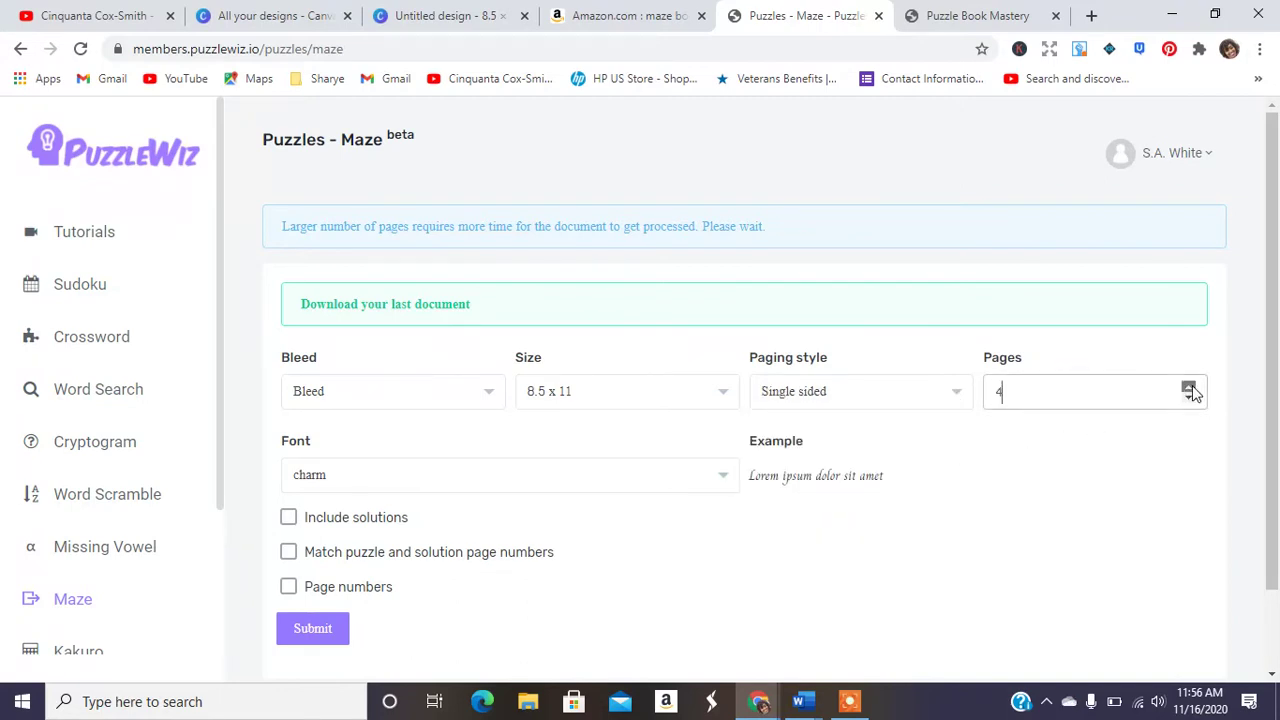
- Choose the gafata font and turn on page numbers
{"action": "left_click", "coordinate": [586, 477]}
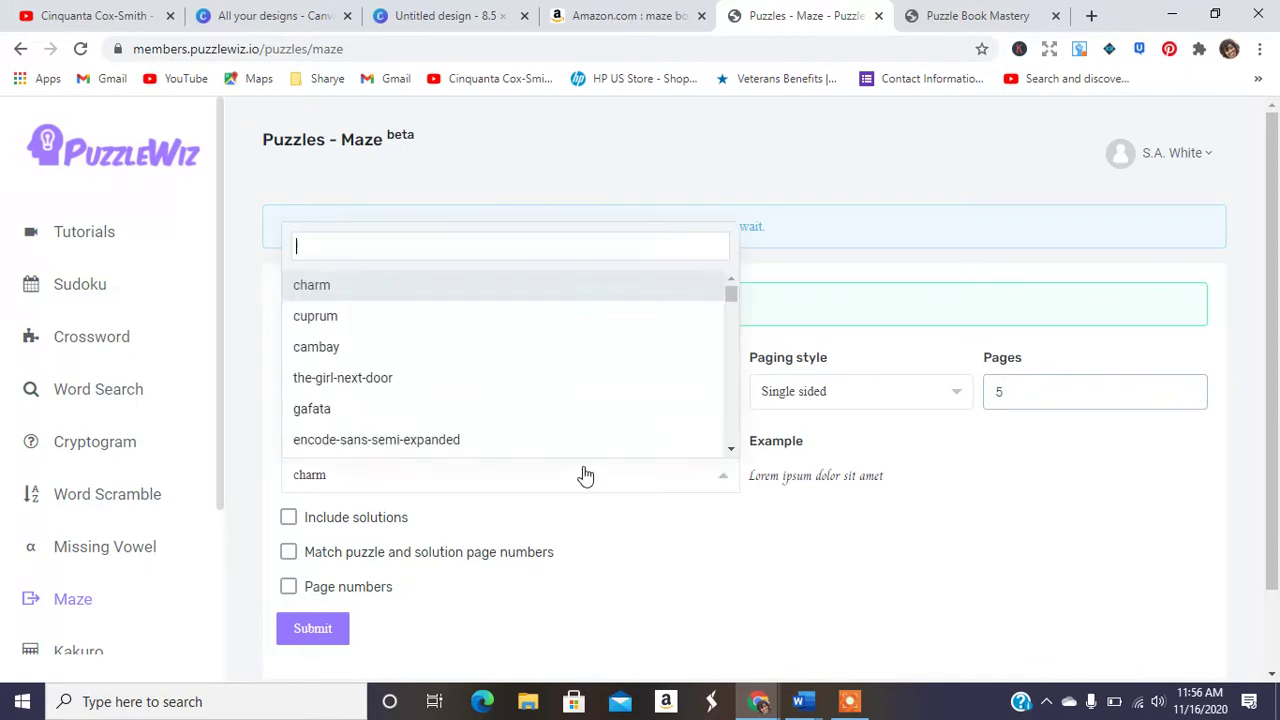
{"action": "left_click", "coordinate": [415, 318]}
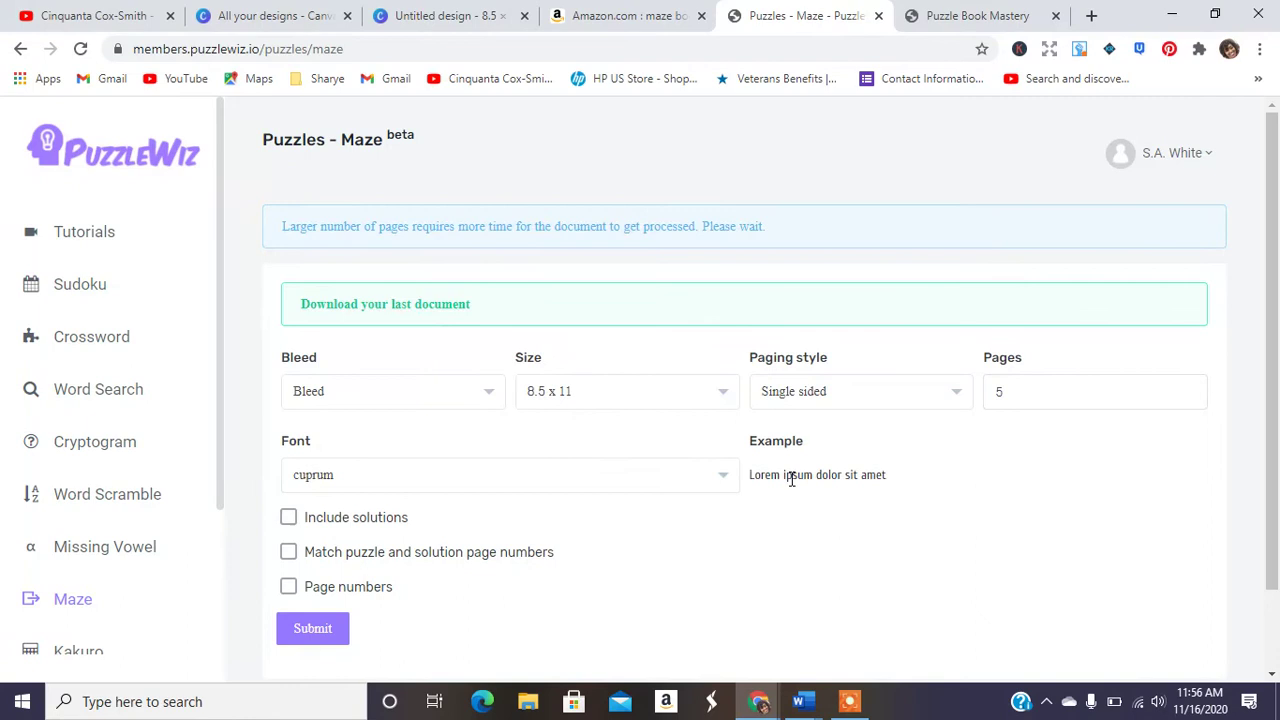
{"action": "left_click", "coordinate": [725, 493]}
{"action": "left_click", "coordinate": [597, 425]}
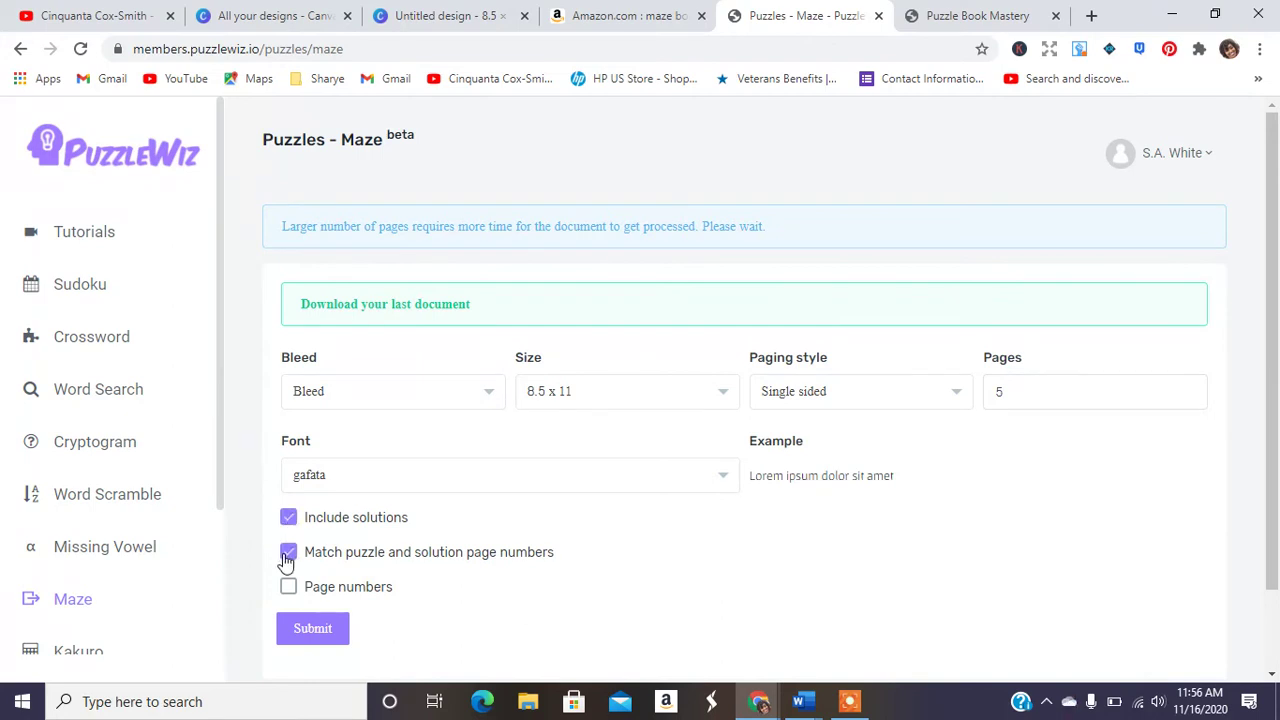
{"action": "left_click", "coordinate": [288, 589]}
- Submit the settings to generate the maze PDF, then return to the Puzzles - Maze tab
{"action": "left_click", "coordinate": [309, 628]}
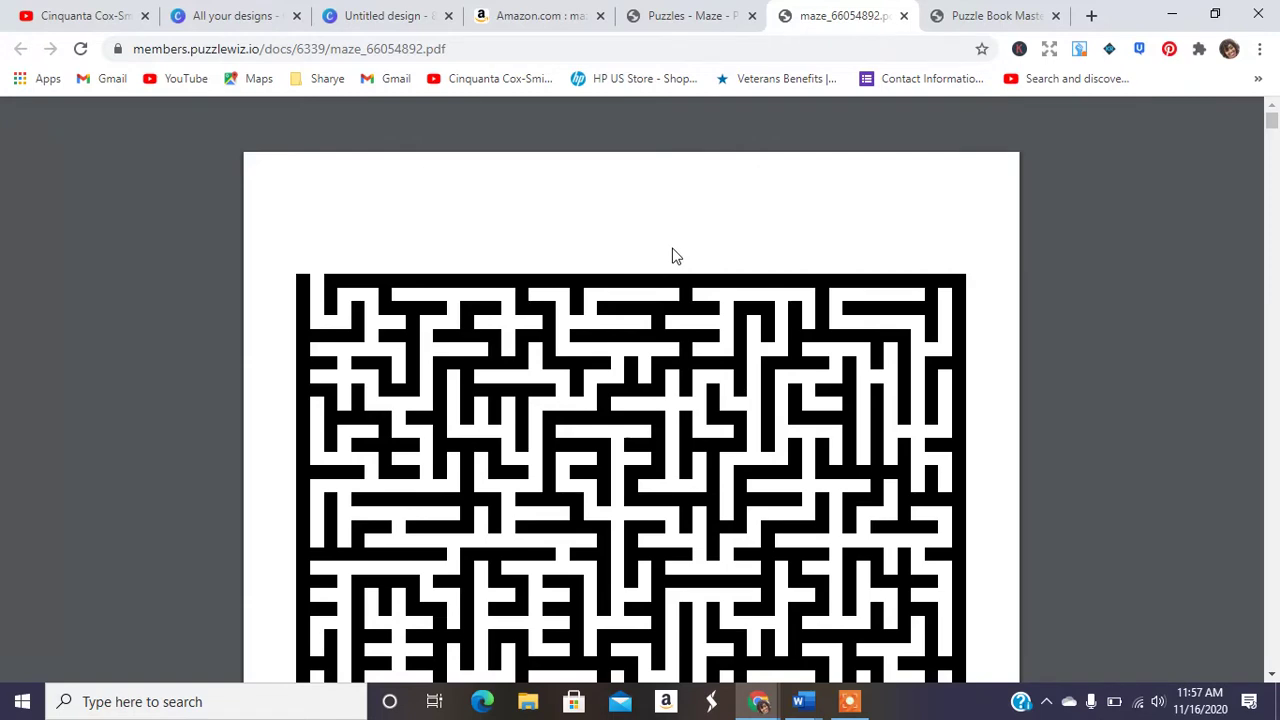
{"action": "left_click", "coordinate": [666, 15]}
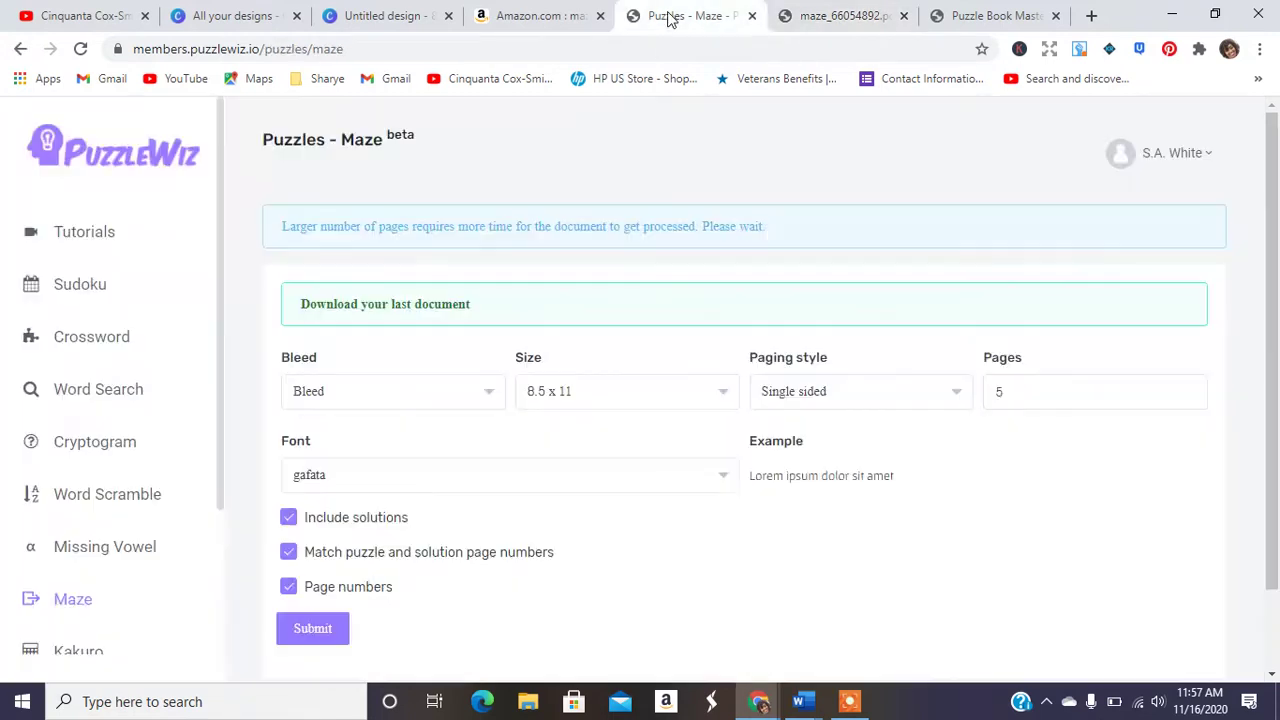
- Open PuzzleWiz's Crossword generator and download its sample word list, crossword_example.csv (256 B)
{"action": "left_click", "coordinate": [106, 350]}
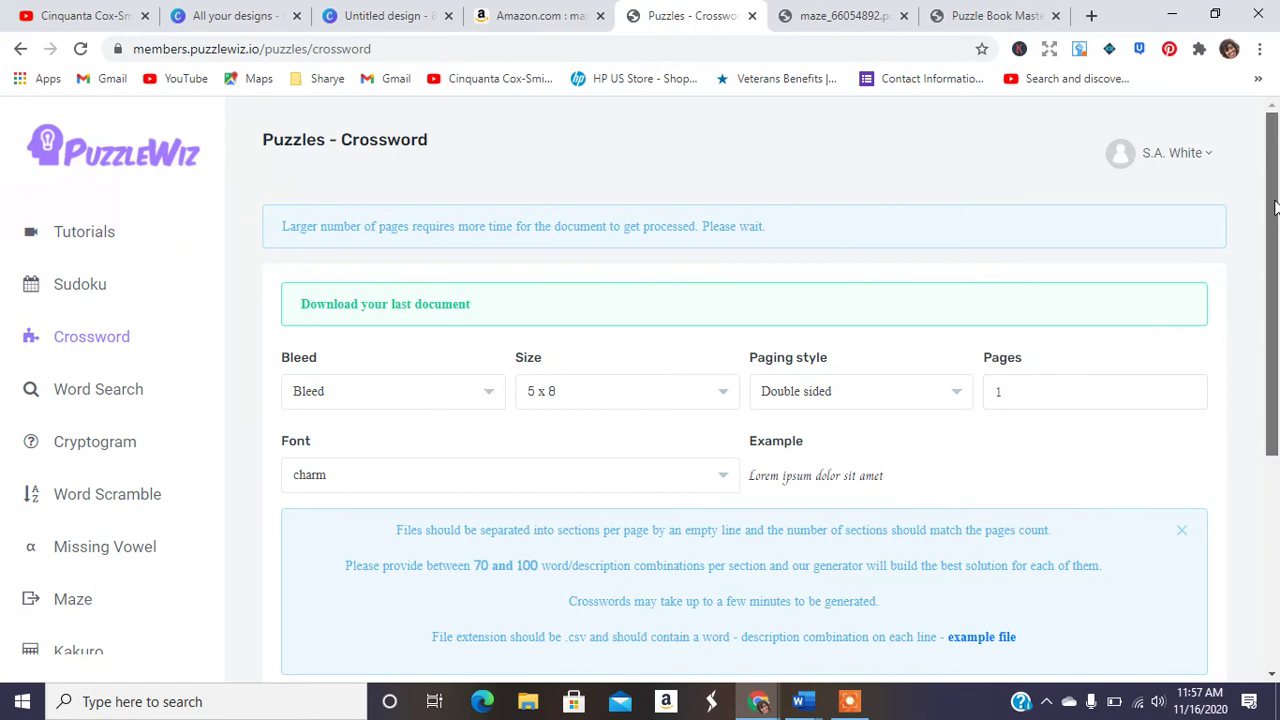
{"action": "scroll", "coordinate": [1273, 295], "scroll_direction": "down", "scroll_amount": 2}
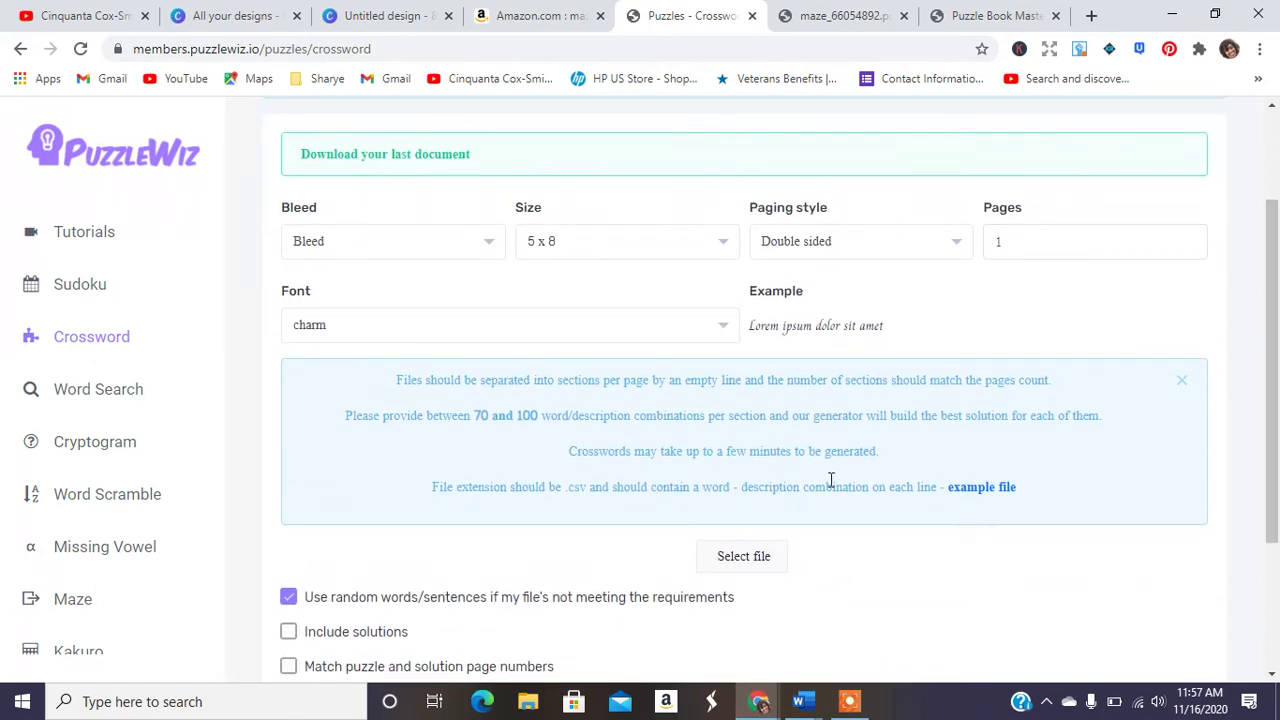
{"action": "left_click", "coordinate": [978, 495]}
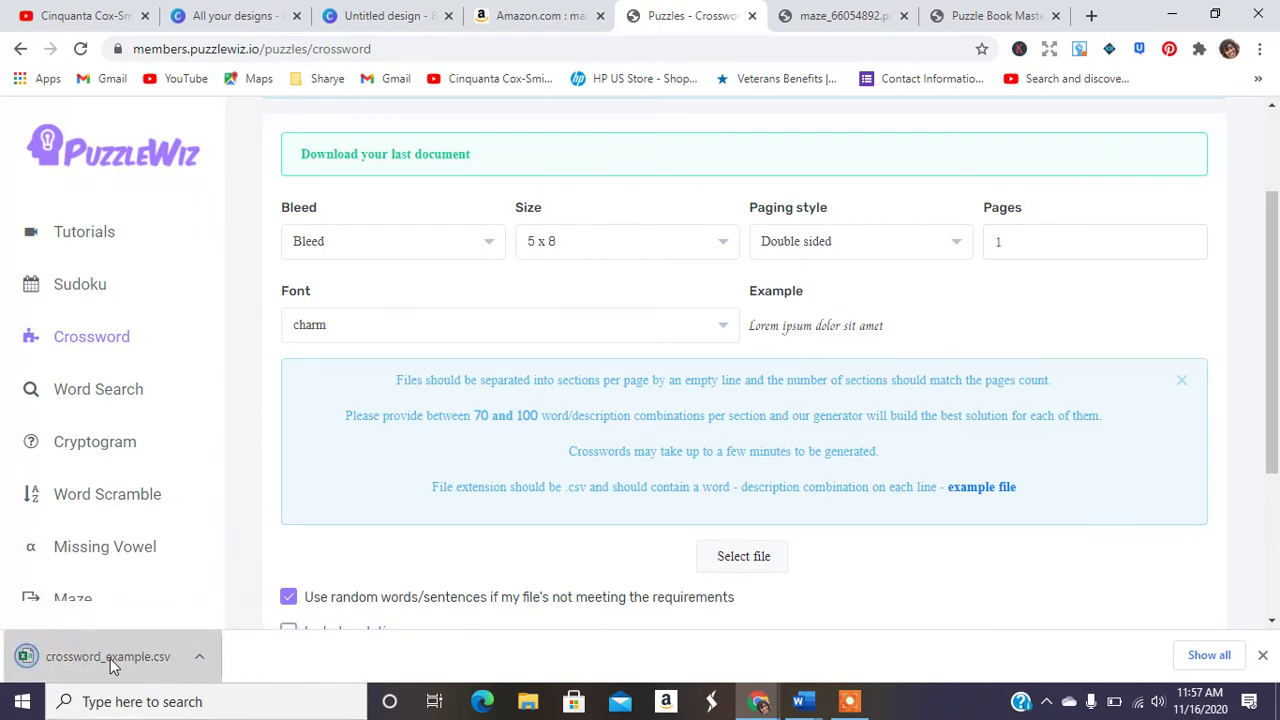
{"action": "left_click", "coordinate": [110, 658]}
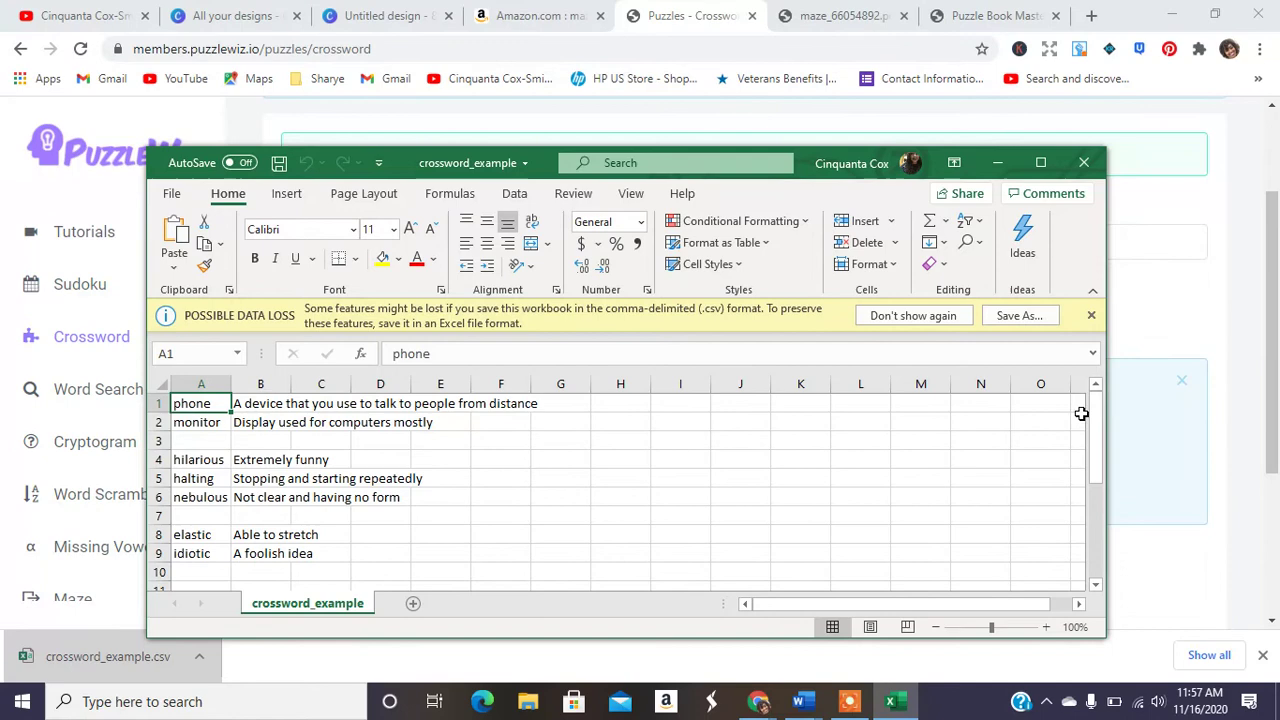
{"action": "left_click_drag", "start_coordinate": [1097, 425], "coordinate": [1100, 370]}
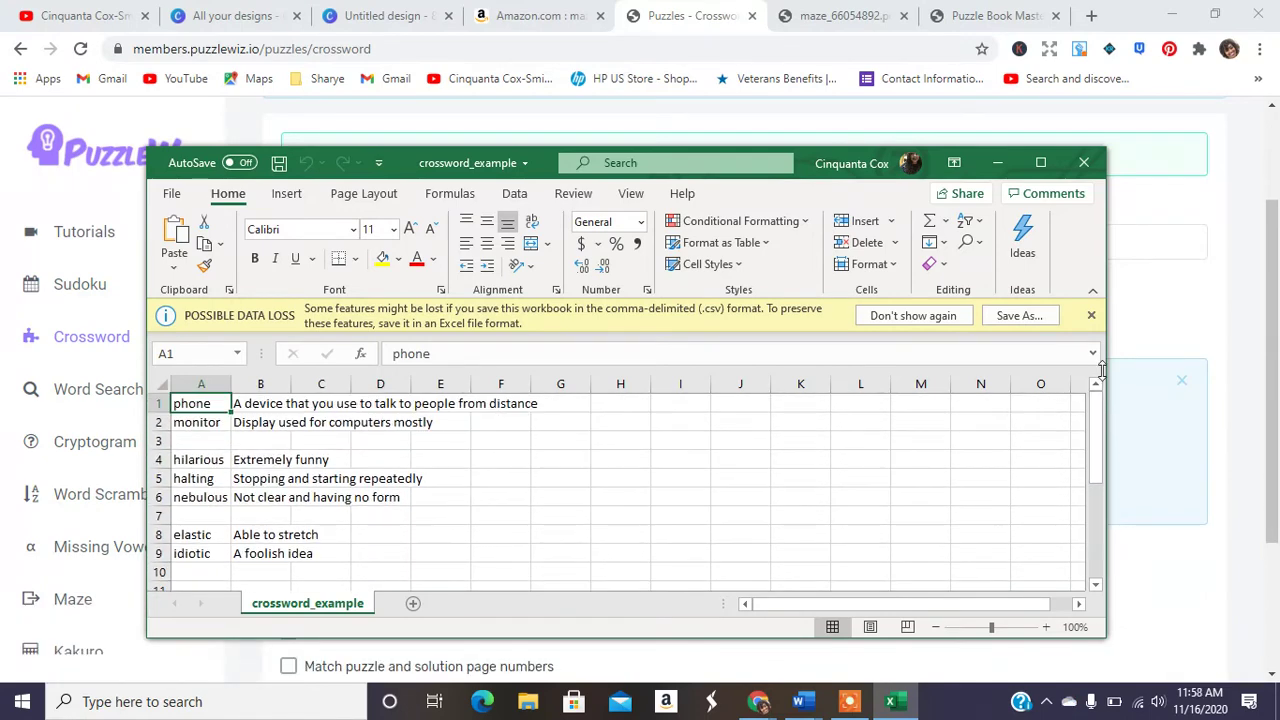
{"action": "left_click", "coordinate": [1083, 162]}
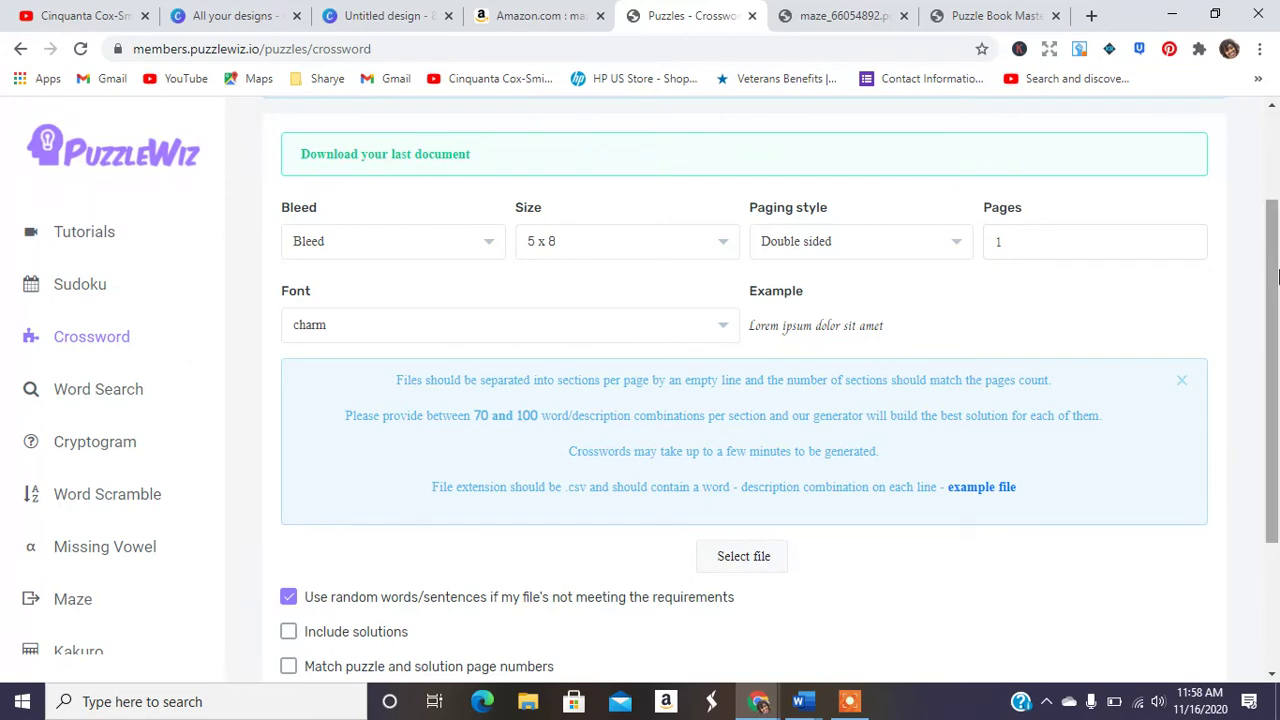
- Scroll through the crossword settings, then switch to the Puzzle Book Mastery sales page
{"action": "left_click_drag", "start_coordinate": [1273, 262], "coordinate": [1270, 363]}
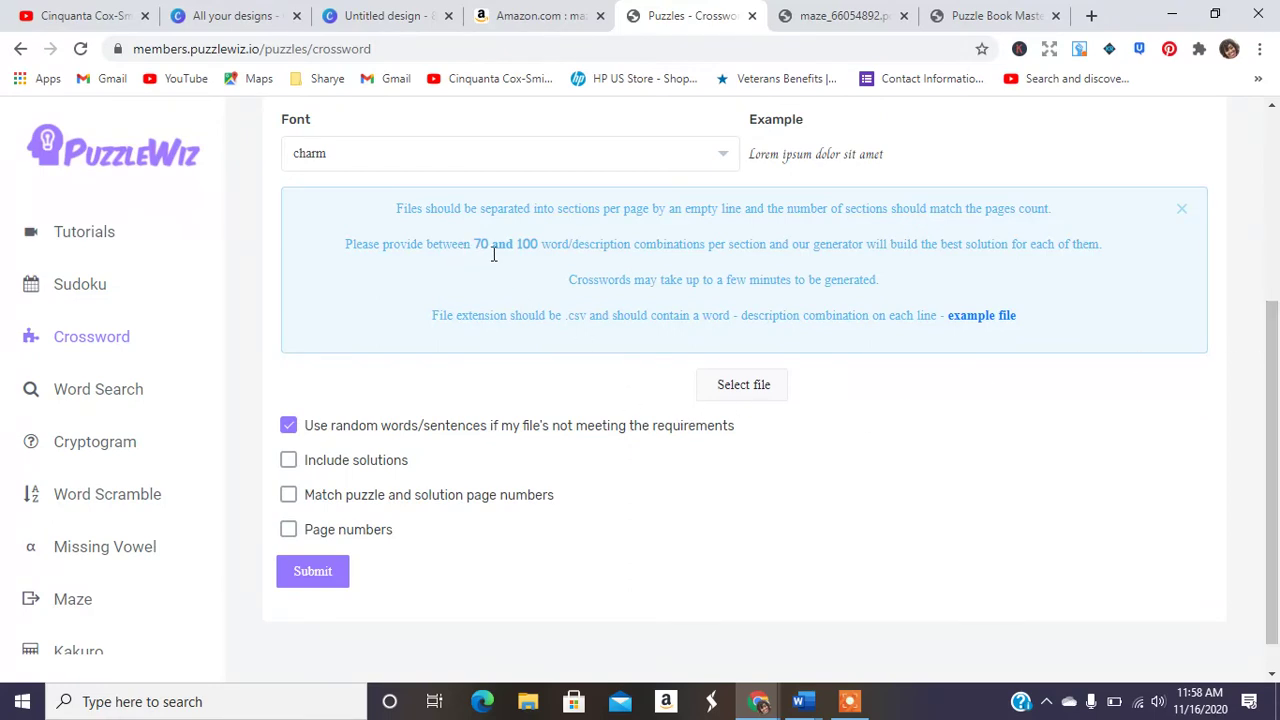
{"action": "left_click_drag", "start_coordinate": [1273, 426], "coordinate": [1273, 390]}
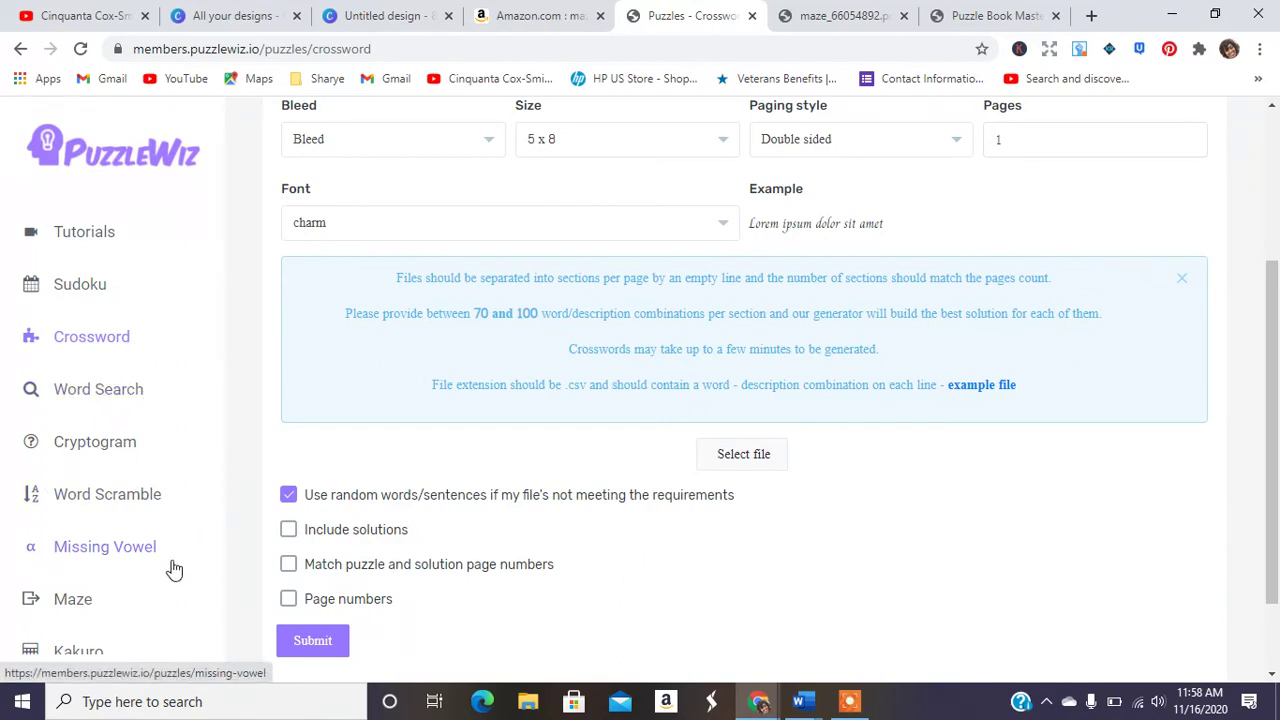
{"action": "left_click", "coordinate": [1000, 15]}
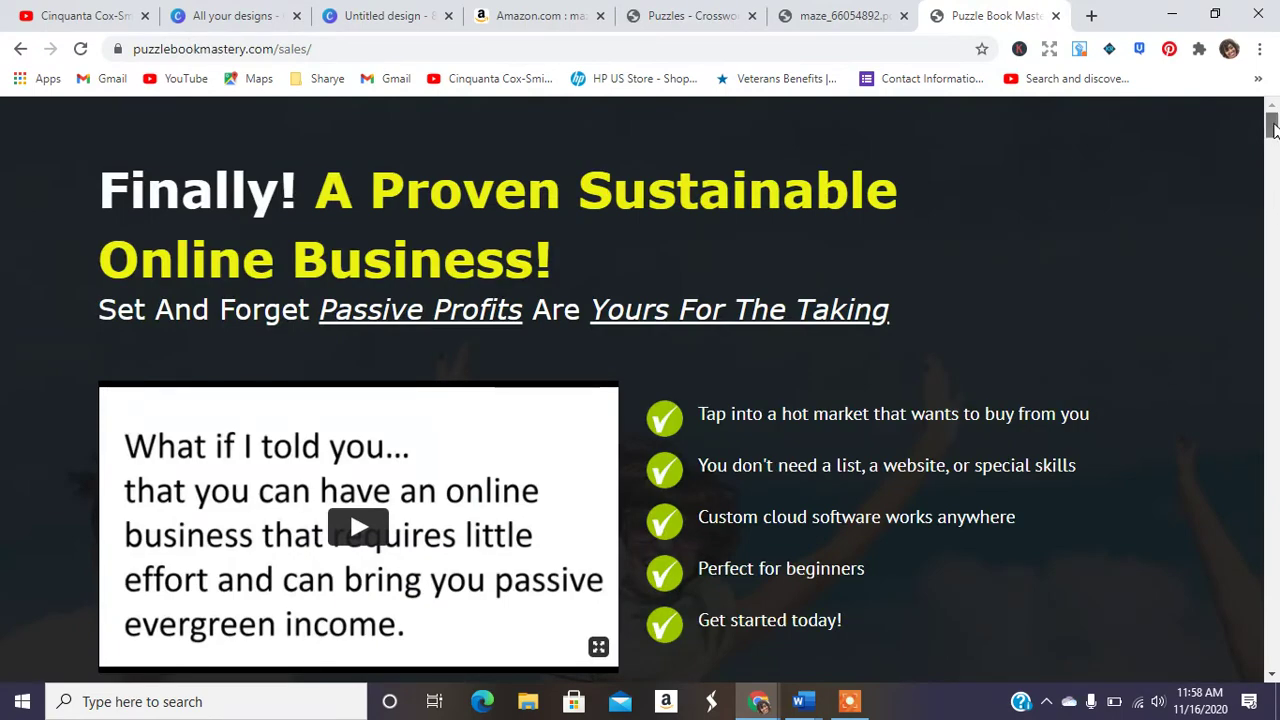
- Scroll down the Puzzle Book Mastery sales page to the $27 offer, then back to the top
{"action": "left_click_drag", "start_coordinate": [1272, 128], "coordinate": [1273, 249]}
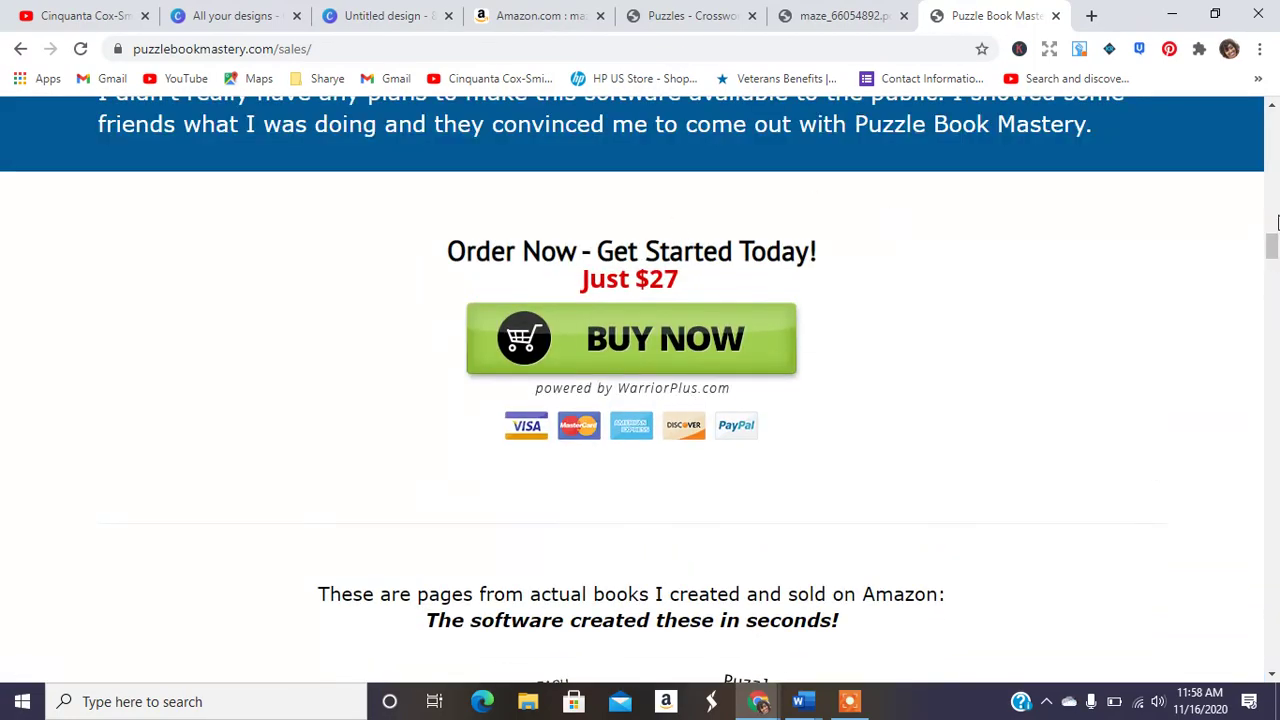
{"action": "left_click_drag", "start_coordinate": [1272, 247], "coordinate": [1272, 120]}
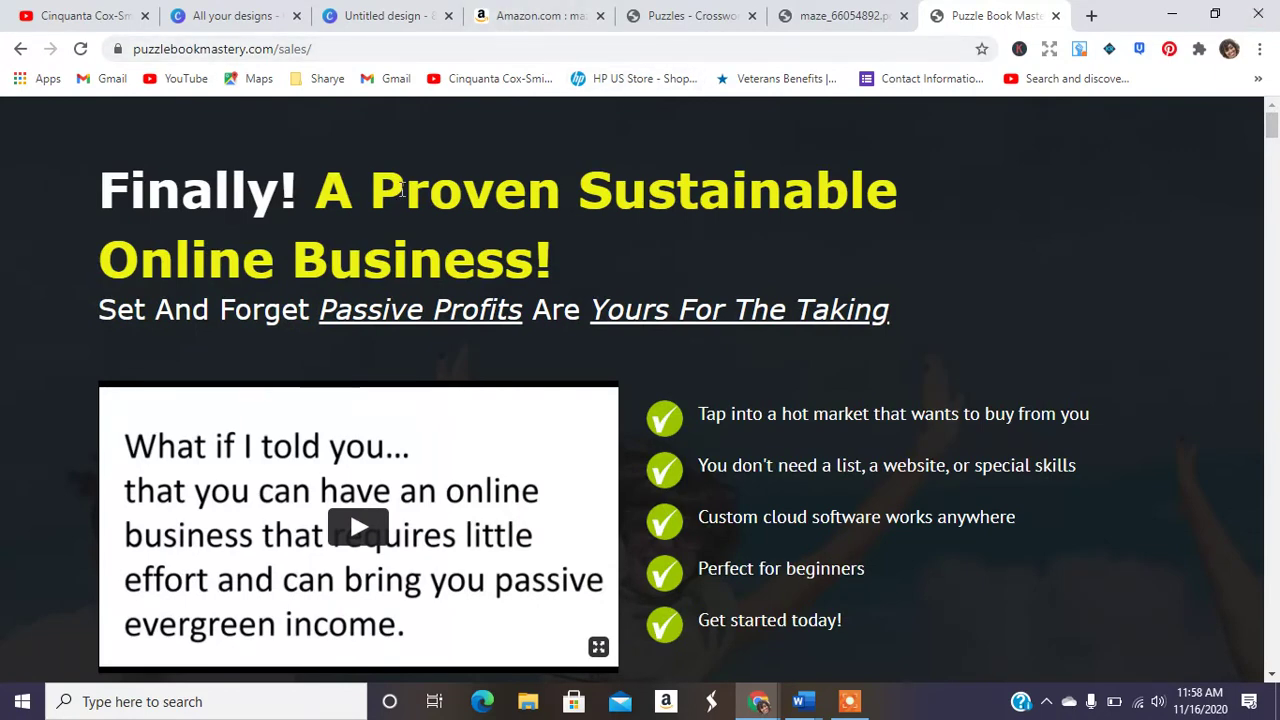
- Go from the Amazon maze book results to the YouTube channel home page, then open the recorder panel
{"action": "left_click", "coordinate": [531, 14]}
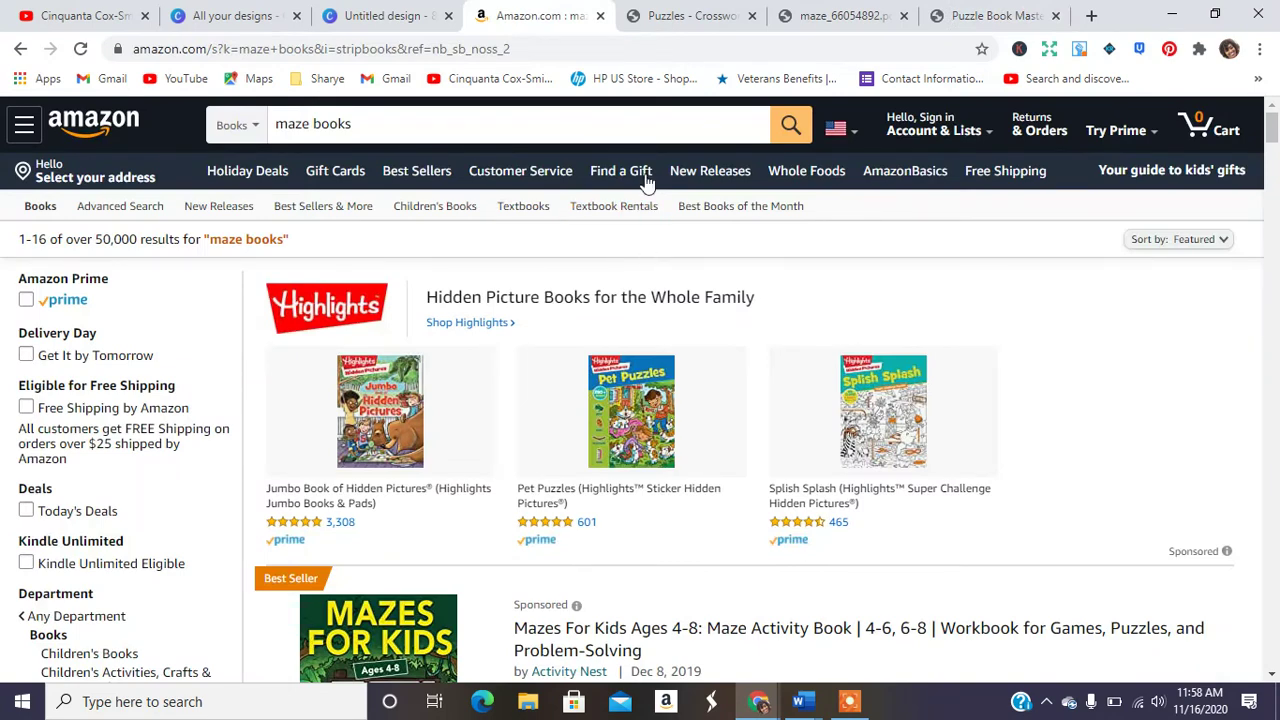
{"action": "left_click", "coordinate": [60, 12]}
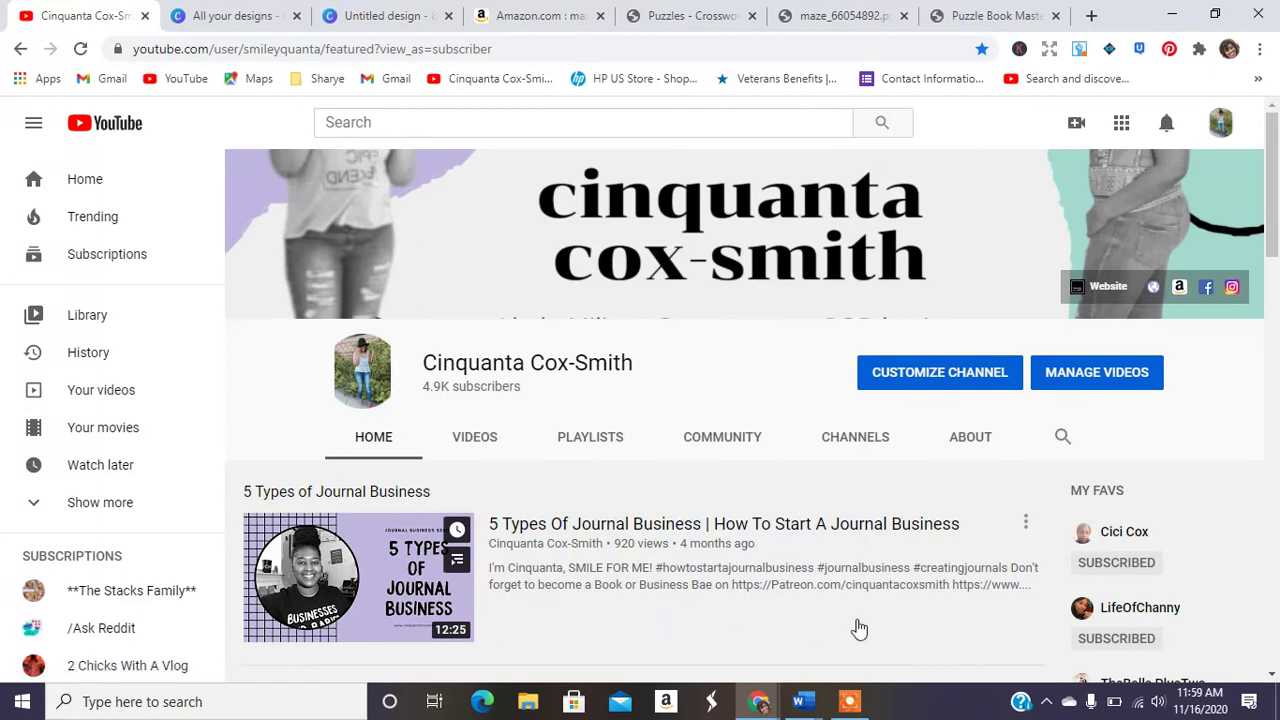
{"action": "left_click", "coordinate": [849, 701]}
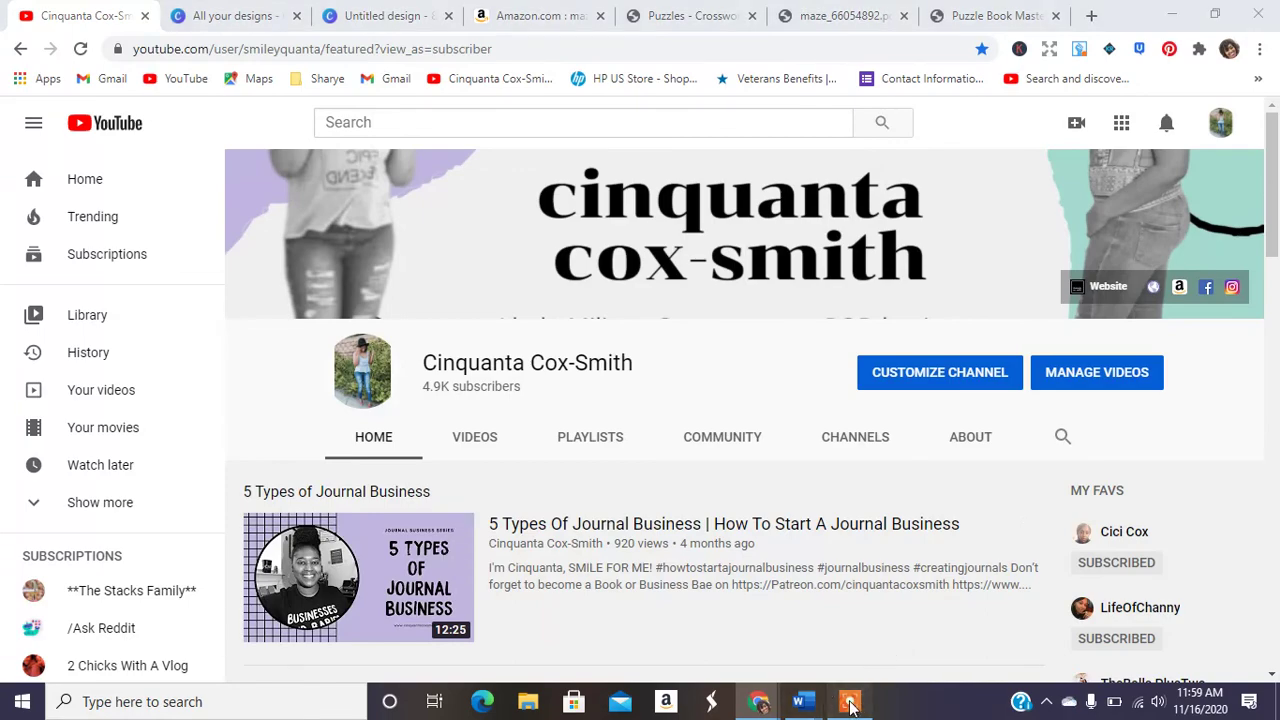